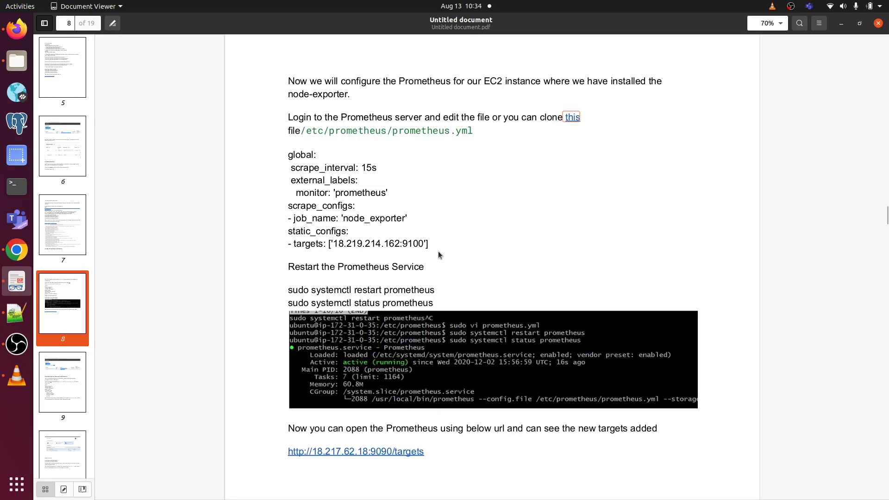
# Step: Highlight the guide's static scrape config block and its target IP address
pyautogui.moveTo(439, 254); pyautogui.dragTo(294, 158)
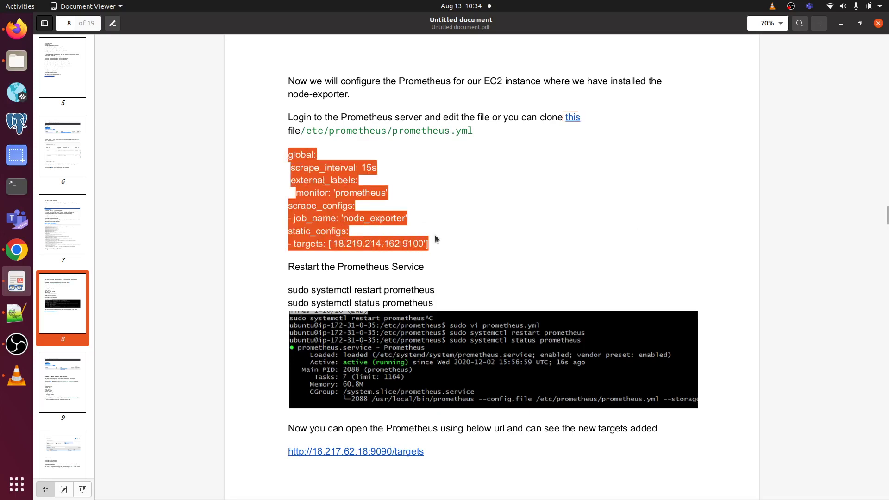
pyautogui.click(399, 244)
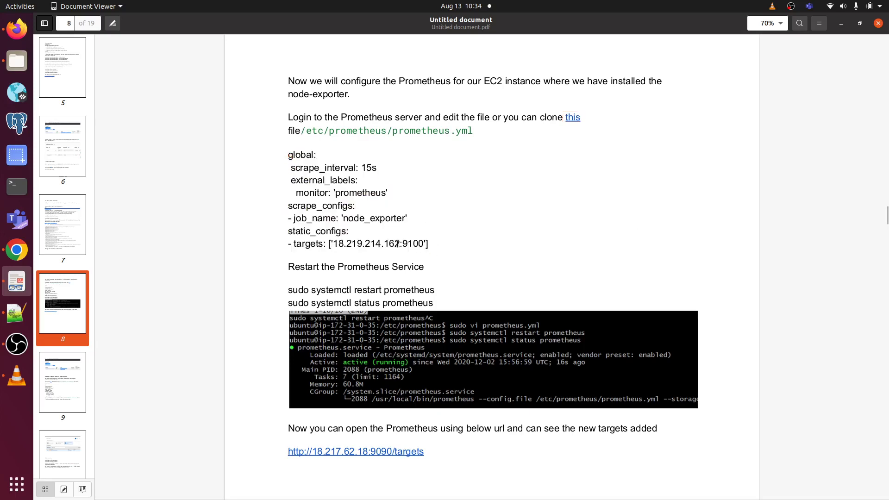
pyautogui.moveTo(399, 244); pyautogui.dragTo(347, 241)
pyautogui.tripleClick(354, 242)
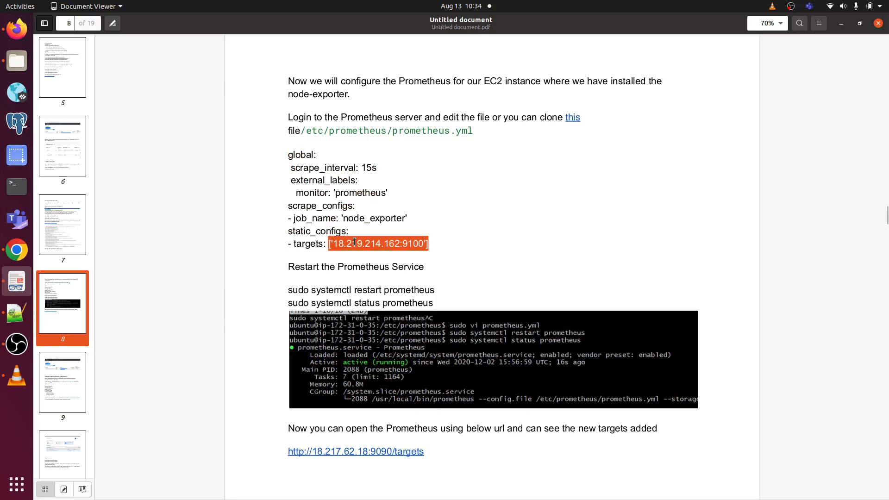
pyautogui.click(354, 241)
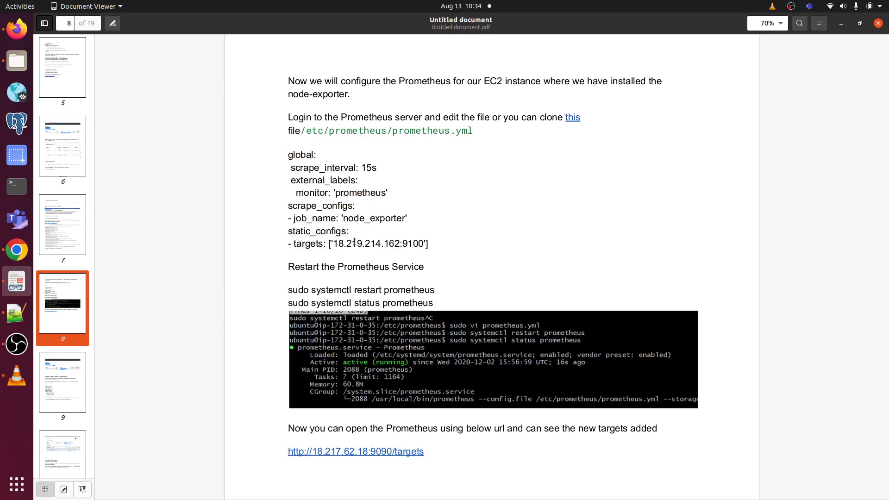
pyautogui.moveTo(381, 242); pyautogui.dragTo(338, 243)
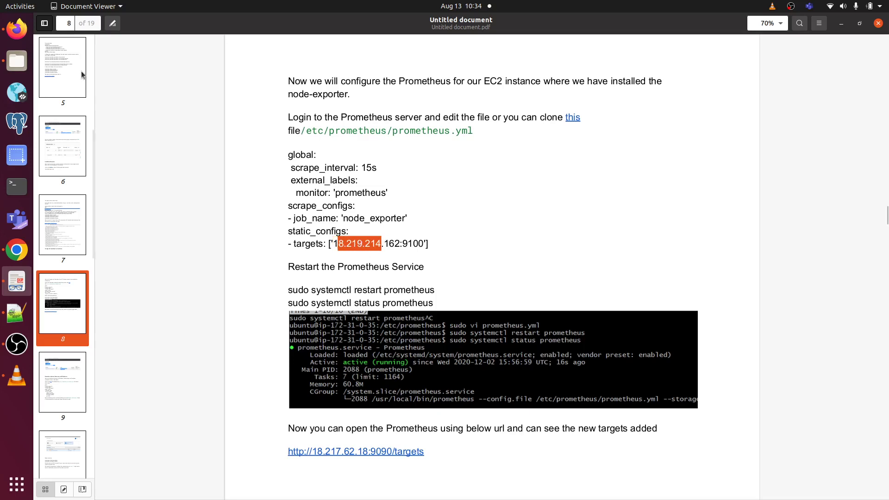
# Step: Glance at the Prometheus targets page in the browser, then return to the guide
pyautogui.click(25, 37)
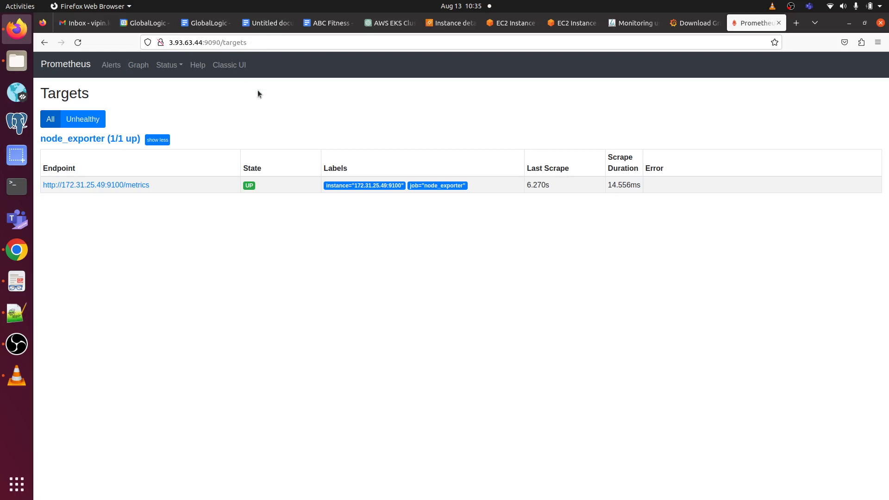
pyautogui.moveTo(367, 189)
pyautogui.click(17, 281)
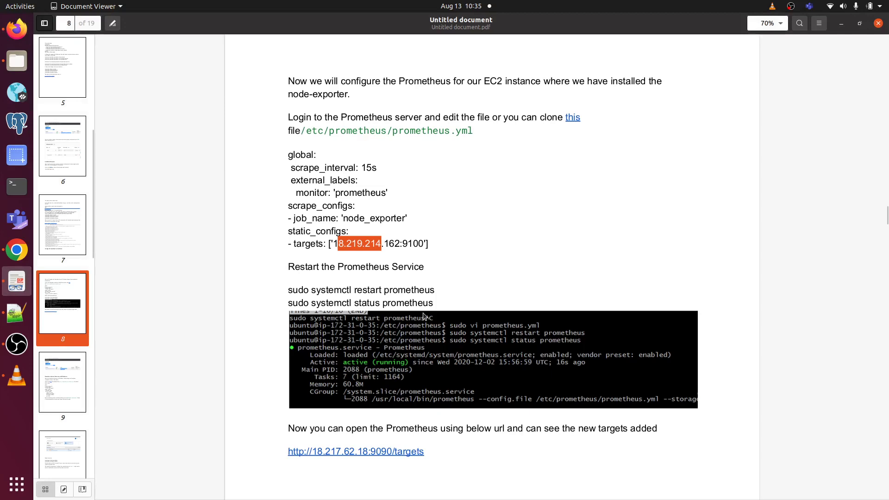
# Step: Scroll the guide to page 9's ec2_sd_configs example for us-east-2, port 9100
pyautogui.scroll(-15, 423, 315)
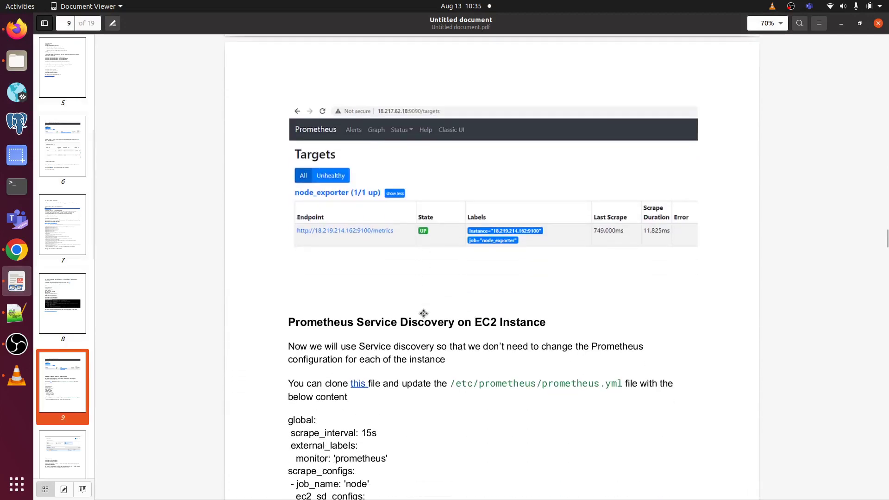
pyautogui.scroll(-1, 423, 313)
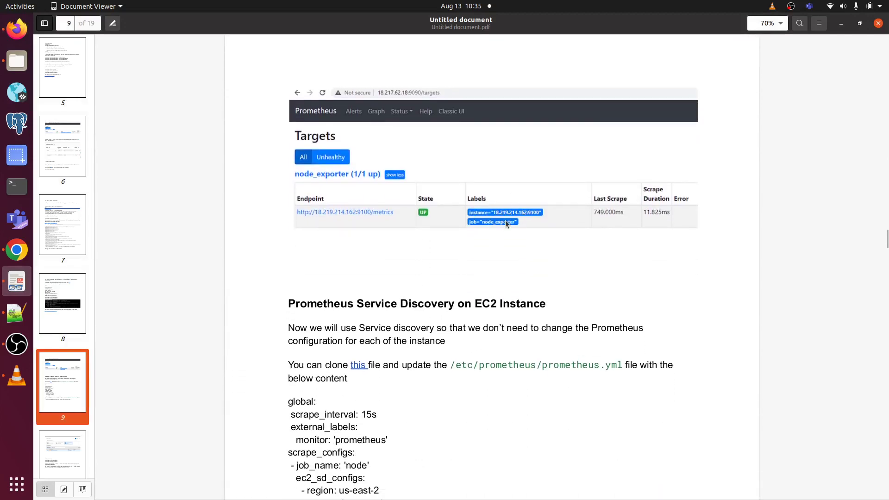
pyautogui.scroll(-6, 505, 221)
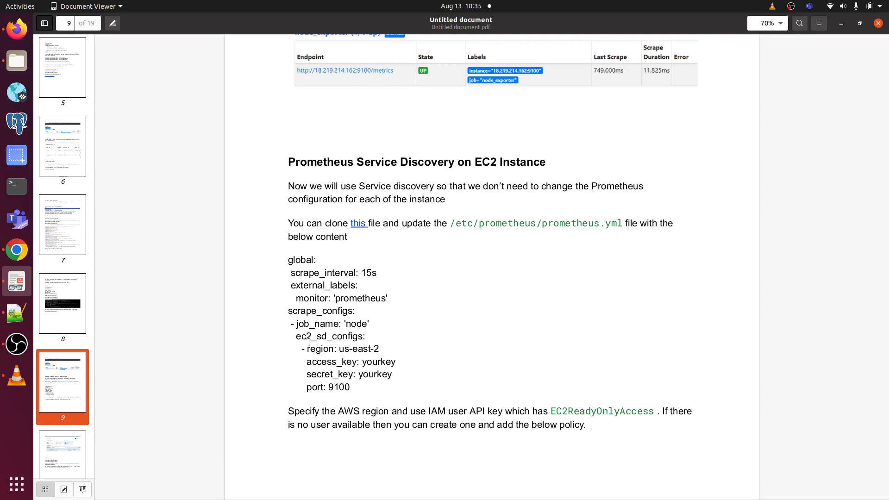
pyautogui.scroll(-5, 309, 342)
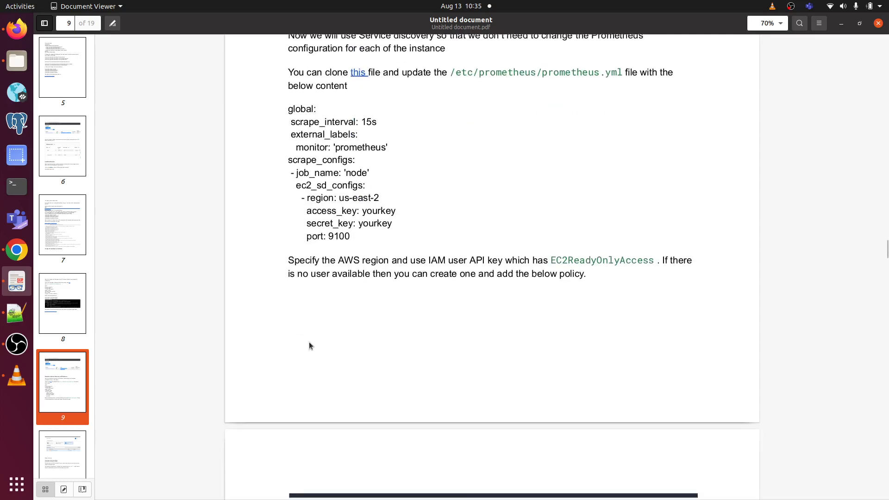
pyautogui.scroll(-4, 309, 345)
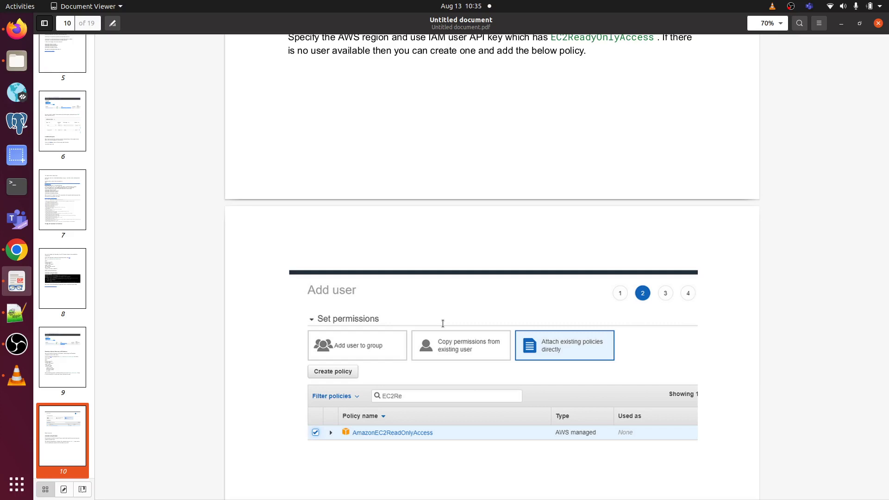
pyautogui.scroll(3, 443, 323)
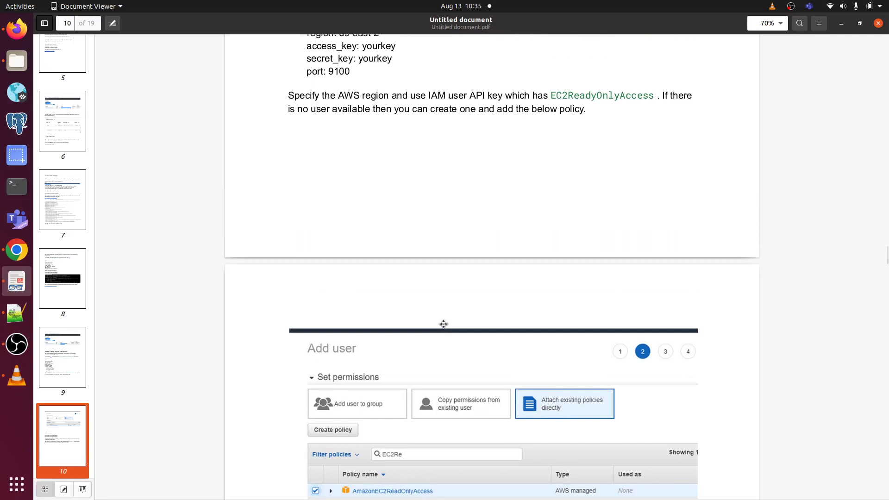
pyautogui.scroll(5, 443, 324)
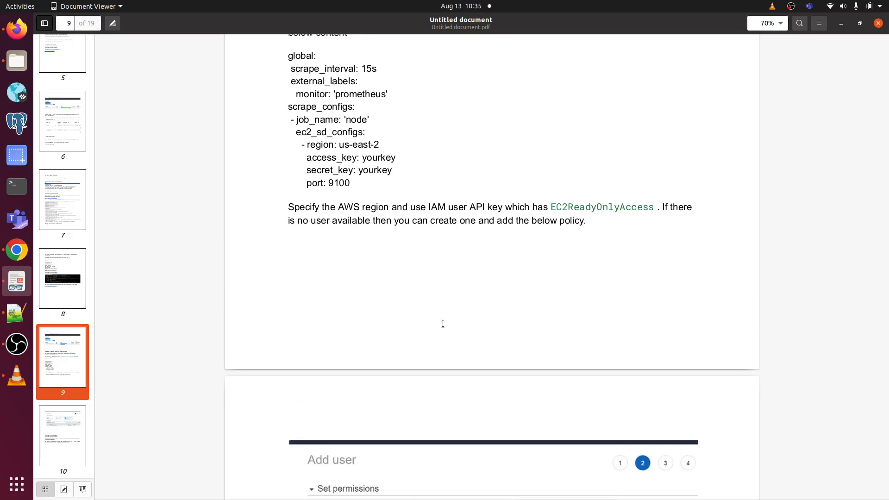
pyautogui.scroll(-1, 443, 323)
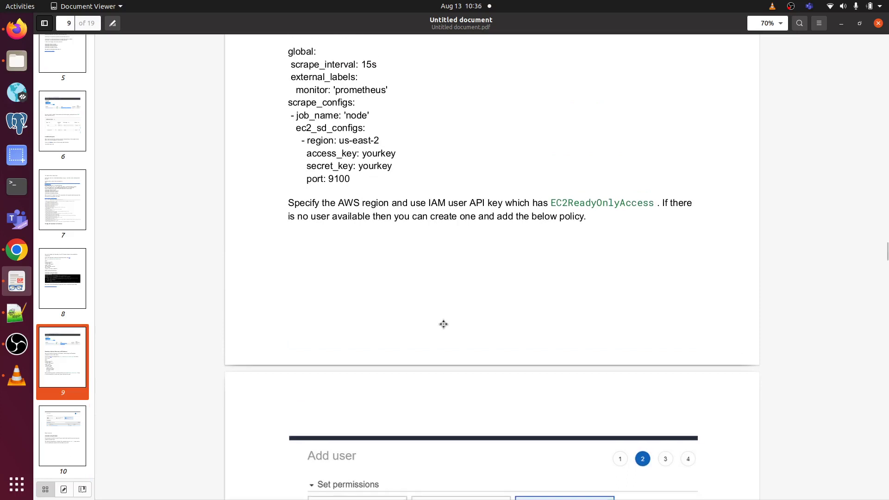
pyautogui.scroll(3, 443, 324)
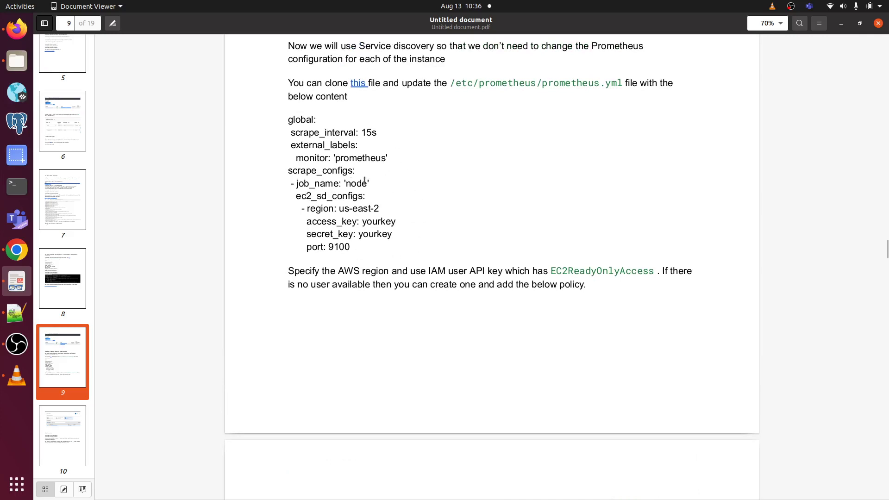
# Step: Open prometheus_serviceDiscovery.yml from the repo root and copy all its YAML lines
pyautogui.click(17, 250)
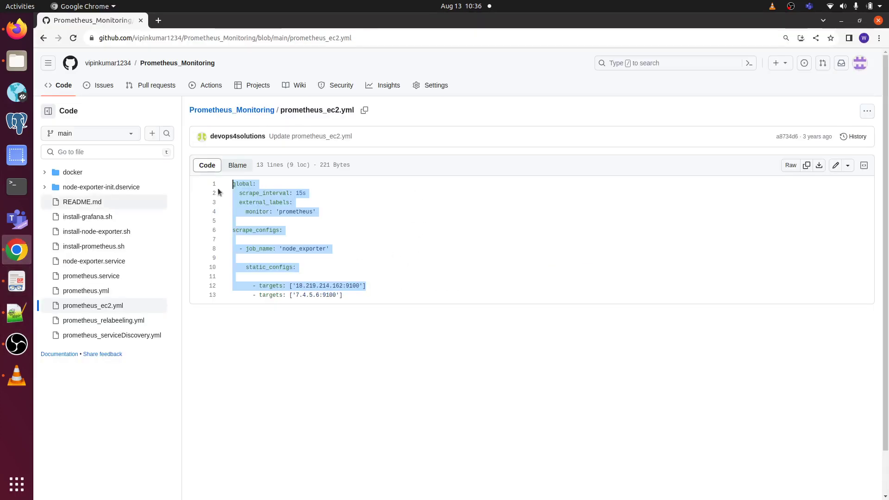
pyautogui.click(42, 39)
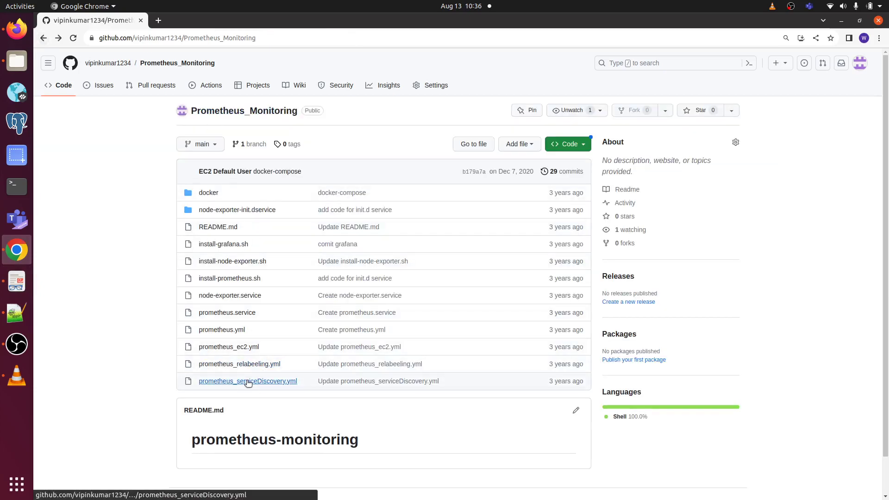
pyautogui.click(249, 381)
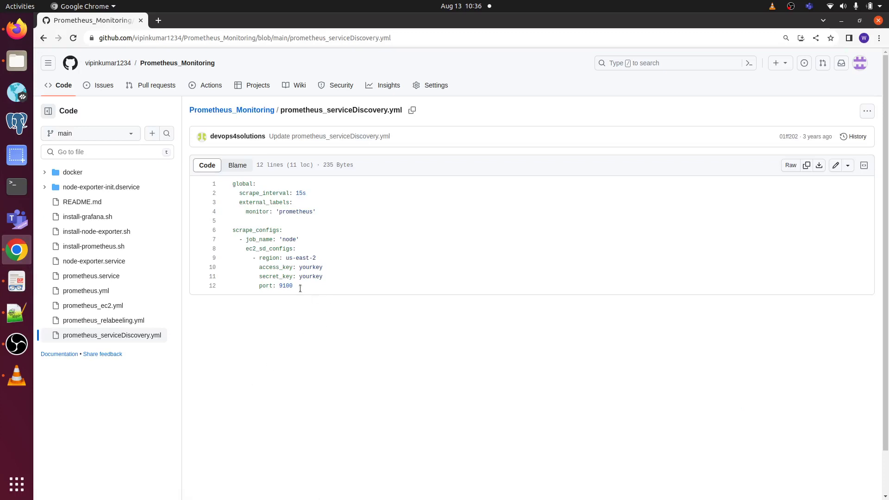
pyautogui.moveTo(300, 288); pyautogui.dragTo(232, 183)
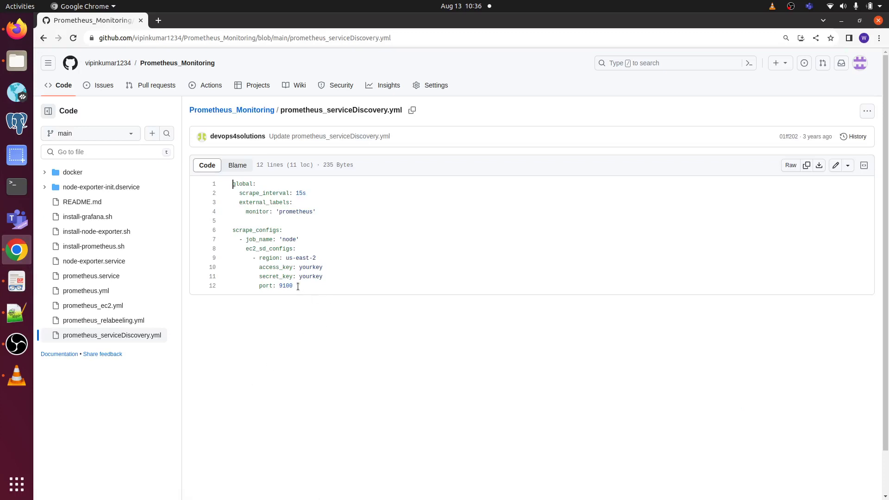
pyautogui.rightClick(253, 208)
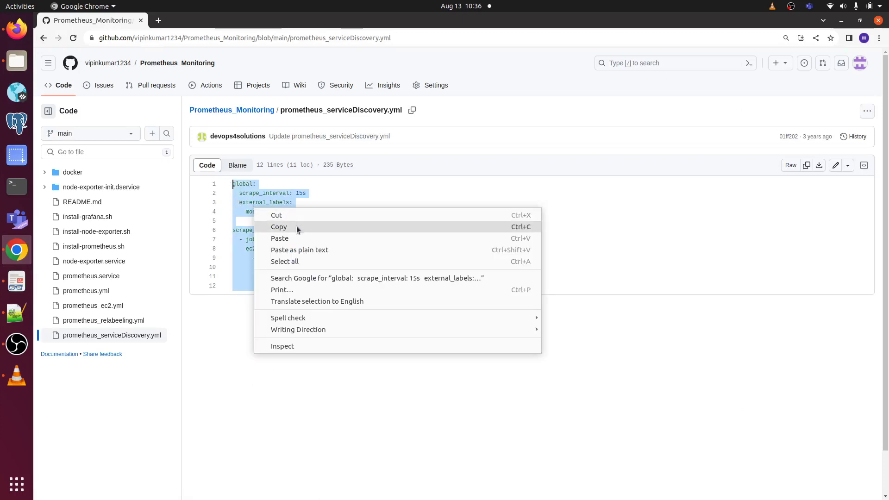
pyautogui.click(297, 226)
# Step: In the Prometheus_server session, quit the status output and list the directory with ls
pyautogui.click(17, 29)
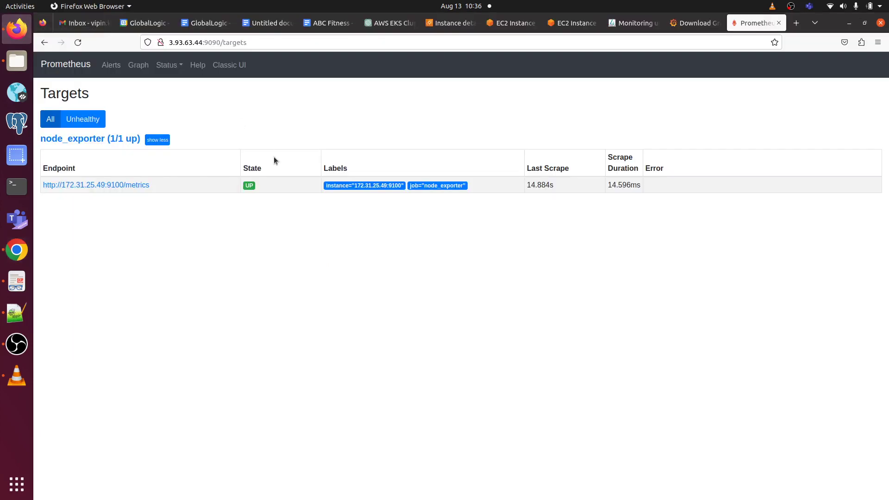
pyautogui.click(517, 27)
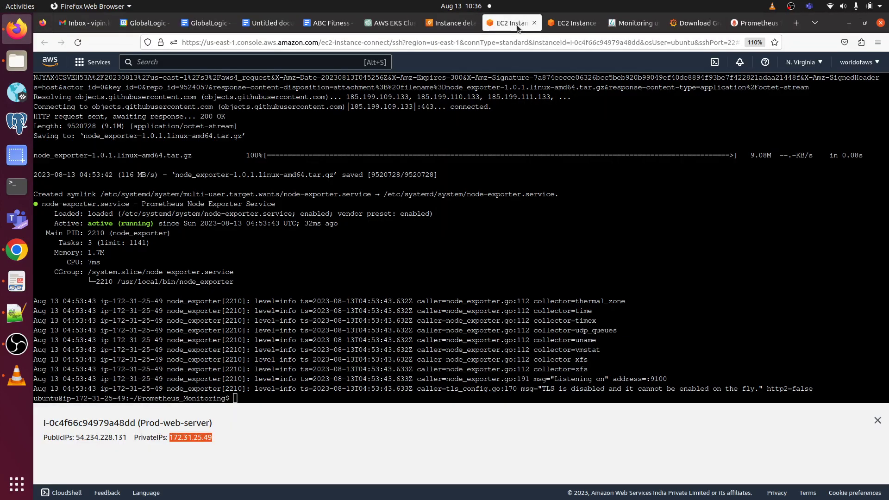
pyautogui.click(573, 23)
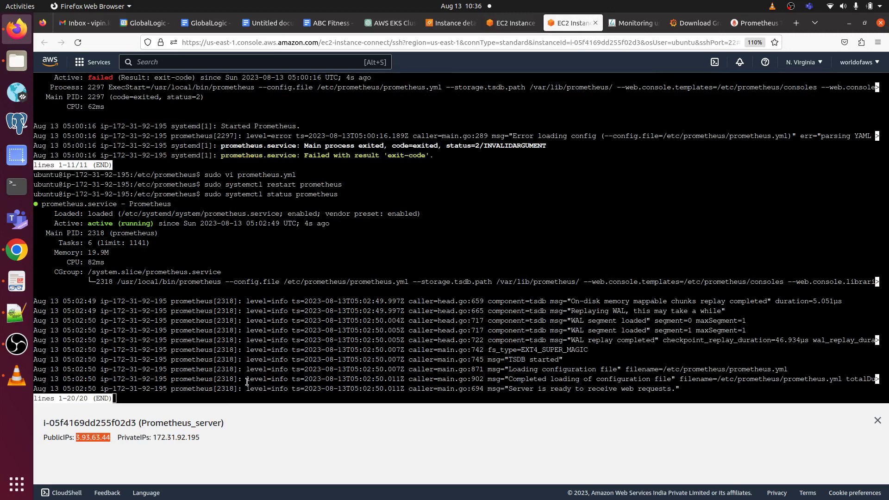
pyautogui.click(198, 397)
pyautogui.press('q')
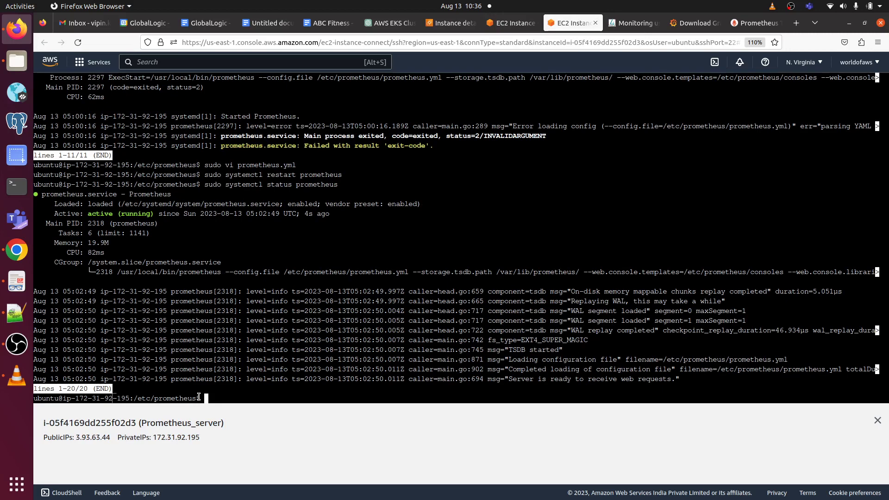
pyautogui.write('ls')
pyautogui.press('Return')
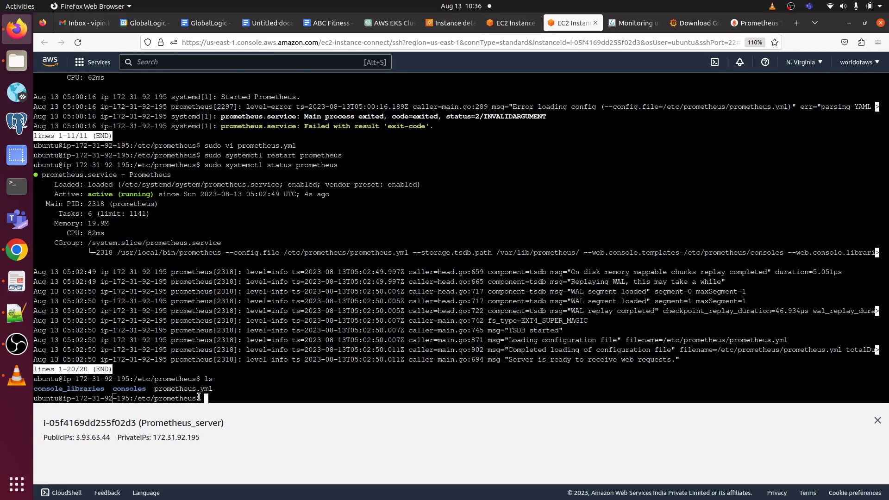
# Step: Print prometheus.yml to review the 172.31.25.49:9100 target, then open it with sudo vi
pyautogui.write('sudo cat pro')
pyautogui.press('Tab')
pyautogui.press('Return')
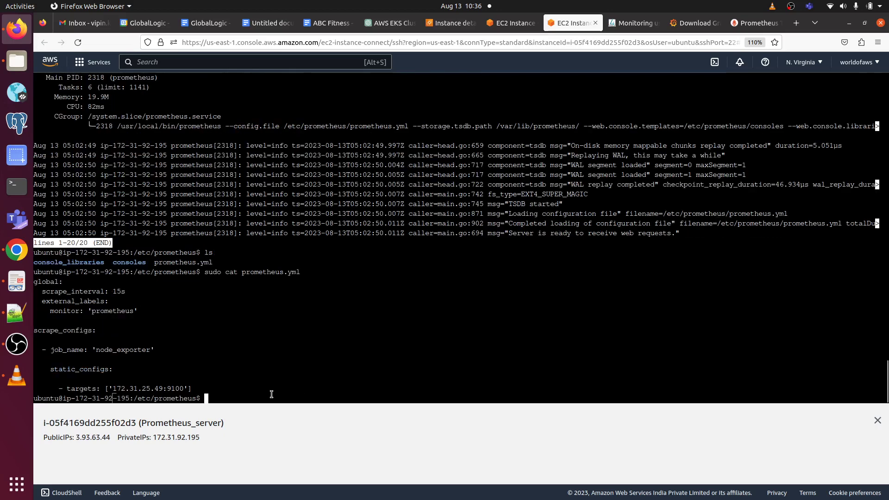
pyautogui.moveTo(196, 387); pyautogui.dragTo(33, 282)
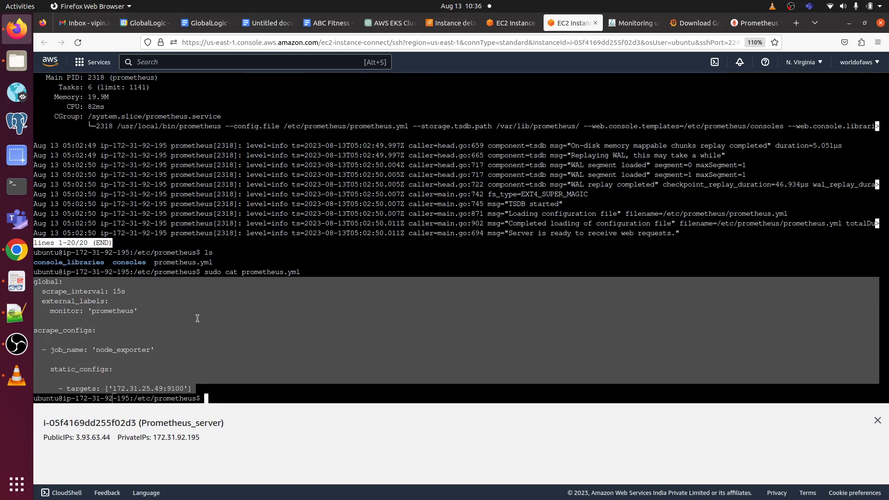
pyautogui.click(221, 392)
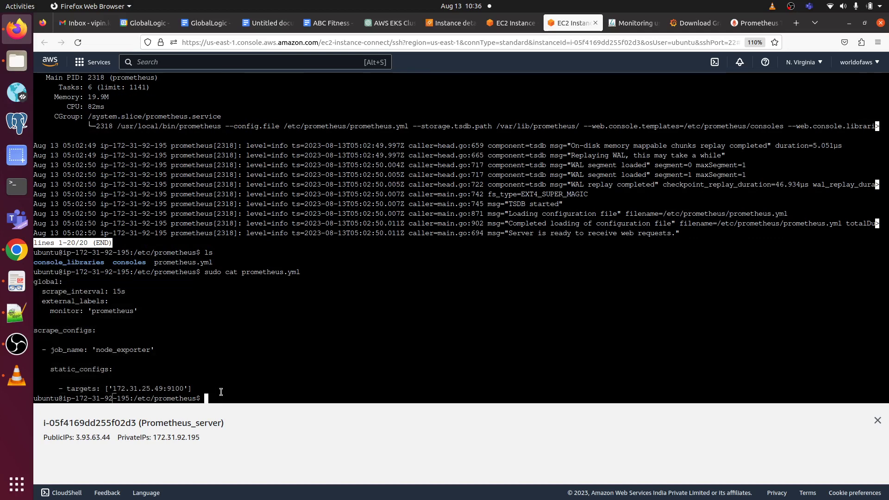
pyautogui.press('Up')
pyautogui.press('Up')
pyautogui.press('Up')
pyautogui.press('Up')
pyautogui.press('Up')
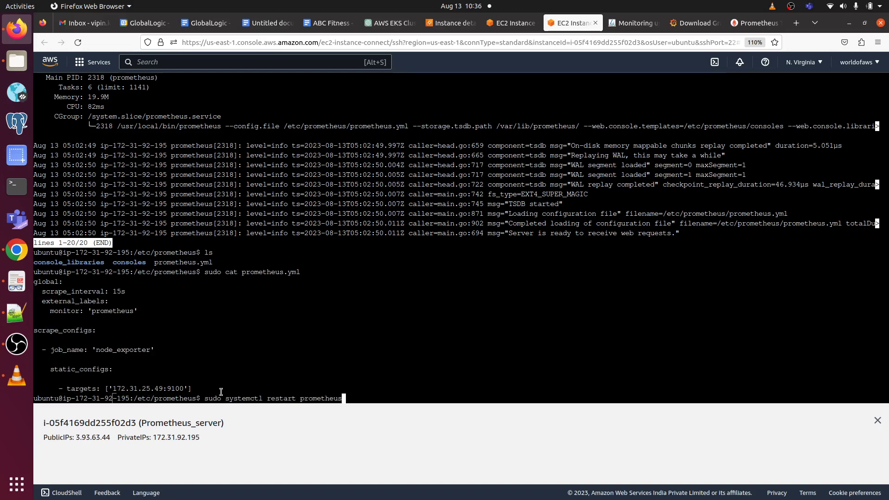
pyautogui.press('Return')
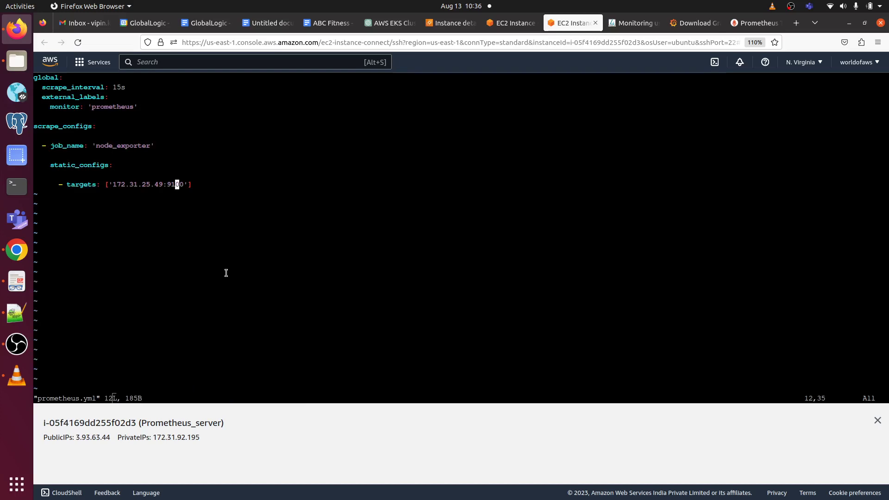
# Step: In vi insert mode, erase the old static targets block from prometheus.yml
pyautogui.press('i')
pyautogui.press('Right')
pyautogui.press('Right')
pyautogui.press('Right')
pyautogui.press('Right')
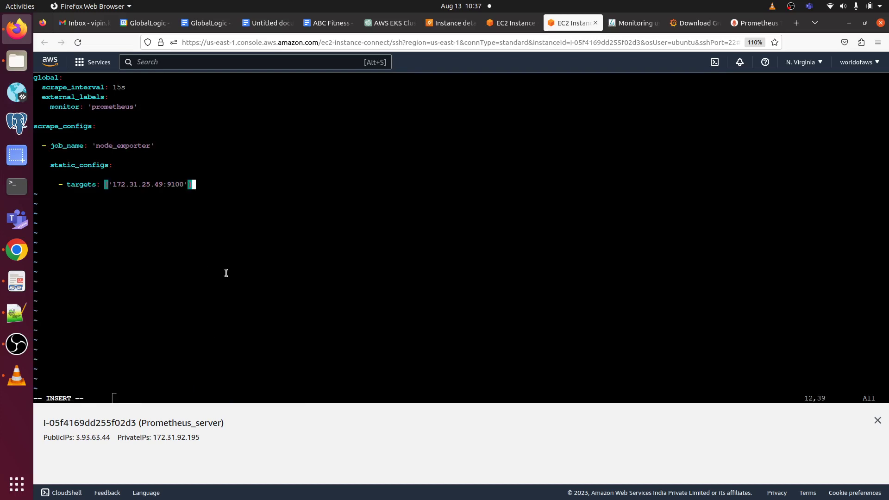
pyautogui.press('BackSpace')
pyautogui.press('BackSpace')
pyautogui.press('BackSpace')
pyautogui.press('BackSpace')
pyautogui.press('BackSpace')
pyautogui.press('BackSpace')
pyautogui.press('BackSpace')
pyautogui.press('BackSpace')
pyautogui.press('BackSpace')
pyautogui.press('BackSpace')
pyautogui.press('BackSpace')
pyautogui.press('BackSpace')
pyautogui.press('BackSpace')
pyautogui.press('BackSpace')
pyautogui.press('BackSpace')
pyautogui.press('BackSpace')
pyautogui.press('BackSpace')
pyautogui.press('BackSpace')
pyautogui.press('BackSpace')
pyautogui.press('BackSpace')
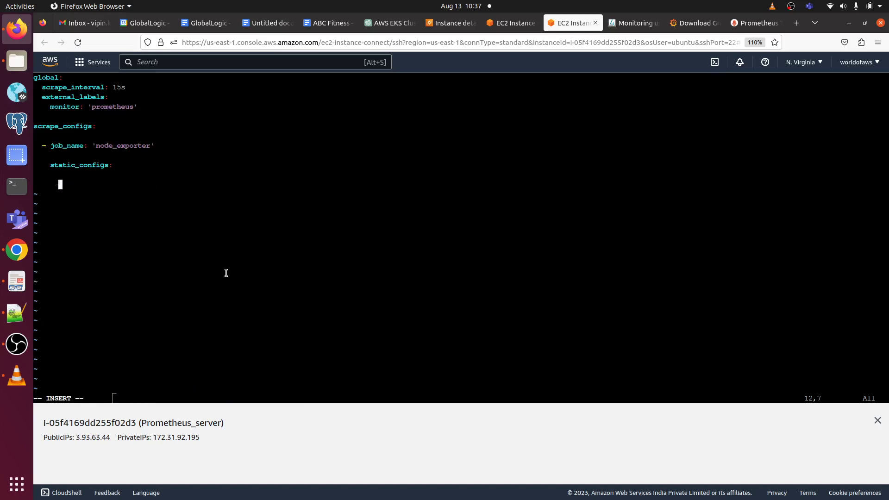
pyautogui.press('BackSpace')
pyautogui.press('BackSpace')
pyautogui.press('BackSpace')
pyautogui.press('BackSpace')
pyautogui.press('BackSpace')
pyautogui.press('BackSpace')
pyautogui.press('BackSpace')
pyautogui.press('BackSpace')
pyautogui.press('BackSpace')
pyautogui.press('BackSpace')
pyautogui.press('BackSpace')
pyautogui.press('BackSpace')
pyautogui.press('BackSpace')
pyautogui.press('BackSpace')
pyautogui.press('BackSpace')
pyautogui.press('BackSpace')
pyautogui.press('BackSpace')
pyautogui.press('BackSpace')
pyautogui.press('BackSpace')
pyautogui.press('BackSpace')
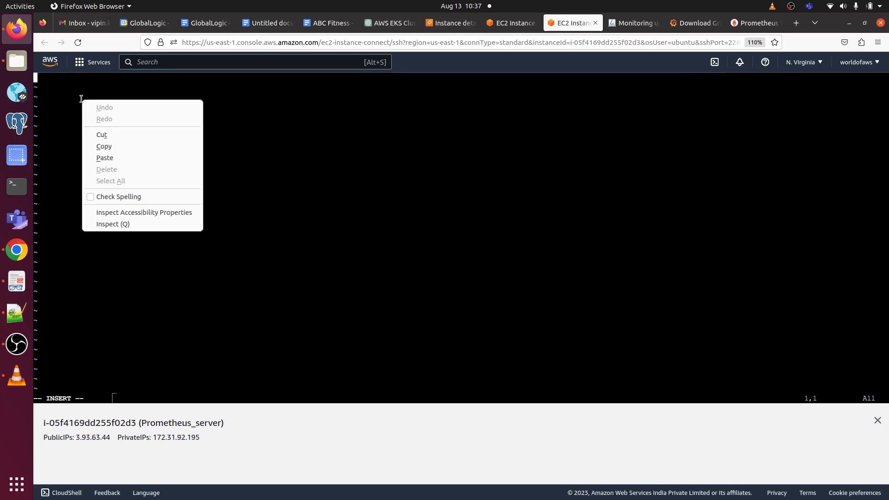
pyautogui.click(135, 157)
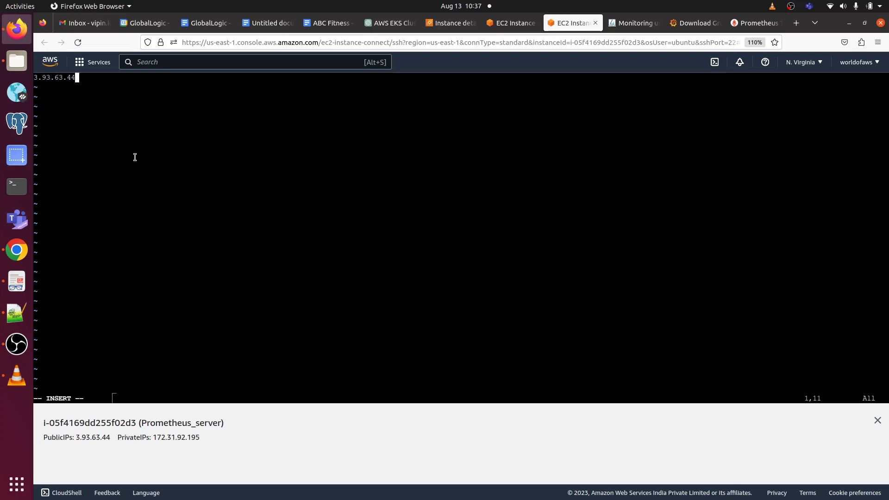
pyautogui.press('BackSpace')
pyautogui.press('BackSpace')
pyautogui.press('BackSpace')
pyautogui.press('BackSpace')
pyautogui.press('BackSpace')
pyautogui.press('BackSpace')
pyautogui.press('BackSpace')
pyautogui.press('BackSpace')
pyautogui.press('BackSpace')
pyautogui.press('BackSpace')
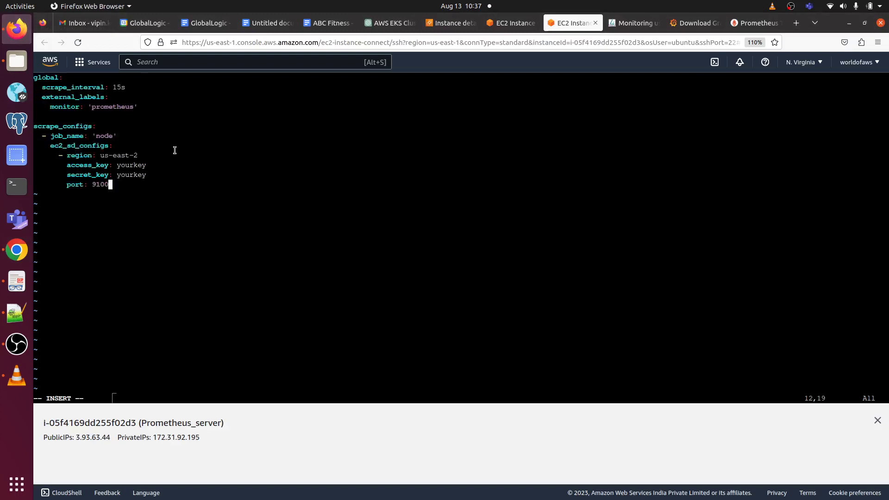
# Step: Change the ec2_sd_configs region to us-east-1 and clear the access_key placeholder
pyautogui.press('Up')
pyautogui.press('Up')
pyautogui.press('Up')
pyautogui.press('Up')
pyautogui.press('Down')
pyautogui.press('Right')
pyautogui.press('Right')
pyautogui.press('Right')
pyautogui.press('Right')
pyautogui.press('Right')
pyautogui.press('Right')
pyautogui.write('1')
pyautogui.press('Down')
pyautogui.press('Right')
pyautogui.press('BackSpace')
pyautogui.press('BackSpace')
pyautogui.press('BackSpace')
pyautogui.press('BackSpace')
pyautogui.press('BackSpace')
pyautogui.press('BackSpace')
# Step: Copy the AWS access key from Notepad++ and paste it after access_key
pyautogui.click(17, 312)
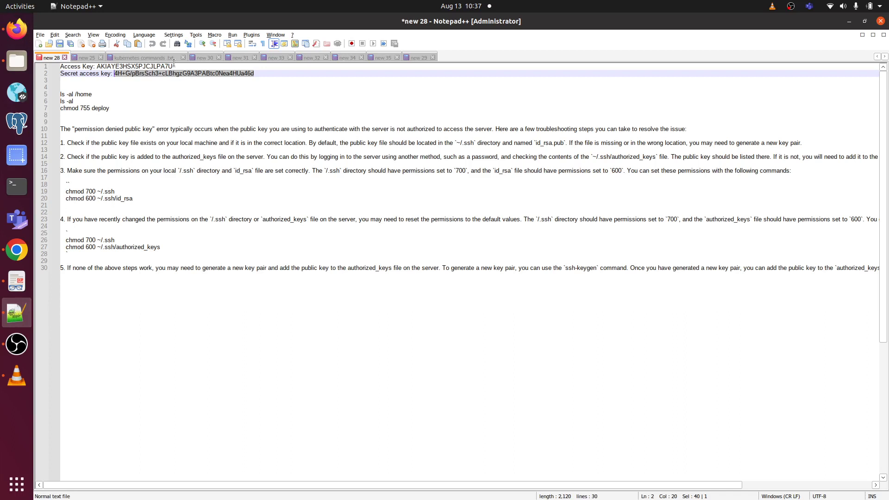
pyautogui.moveTo(174, 66); pyautogui.dragTo(96, 67)
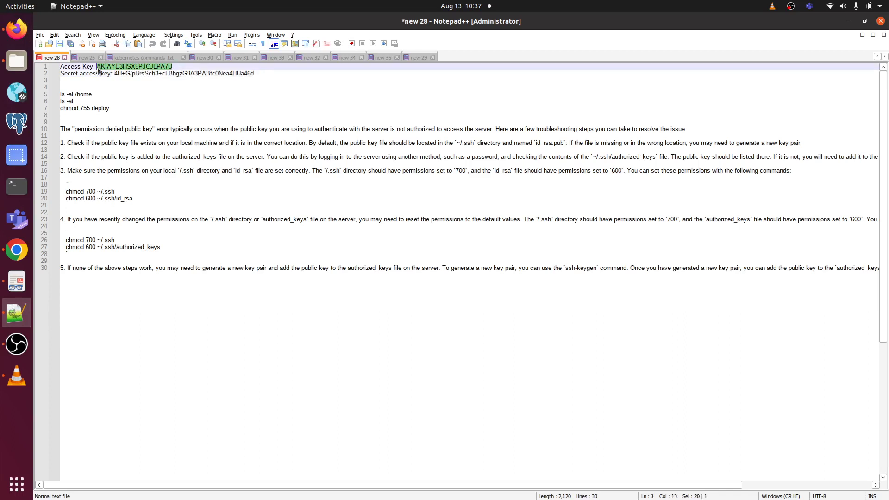
pyautogui.rightClick(110, 68)
pyautogui.click(148, 79)
pyautogui.click(17, 21)
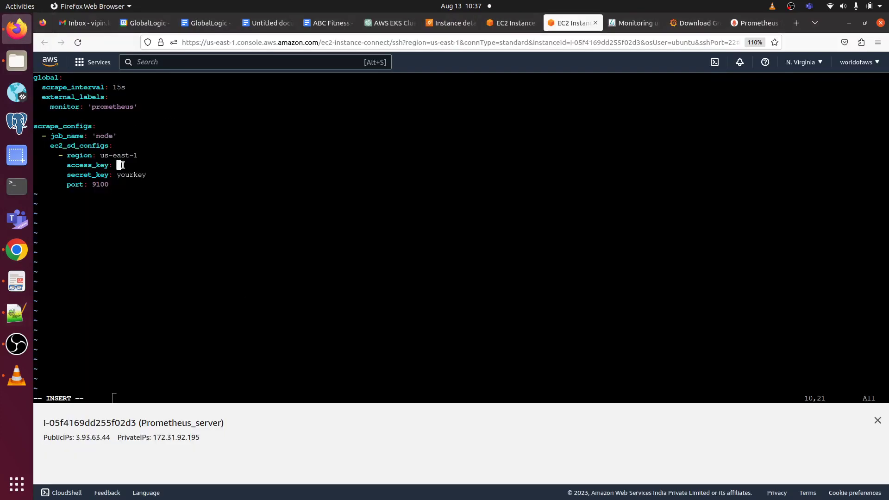
pyautogui.rightClick(121, 165)
pyautogui.click(187, 227)
# Step: Replace the secret_key placeholder with the copied secret key, then enter :wq!
pyautogui.press('Down')
pyautogui.press('BackSpace')
pyautogui.press('BackSpace')
pyautogui.press('BackSpace')
pyautogui.press('BackSpace')
pyautogui.press('BackSpace')
pyautogui.press('BackSpace')
pyautogui.press('BackSpace')
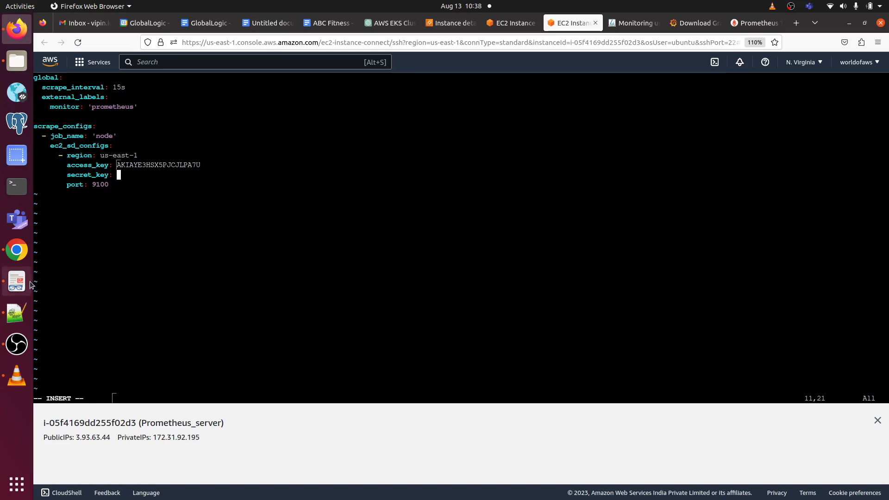
pyautogui.click(14, 315)
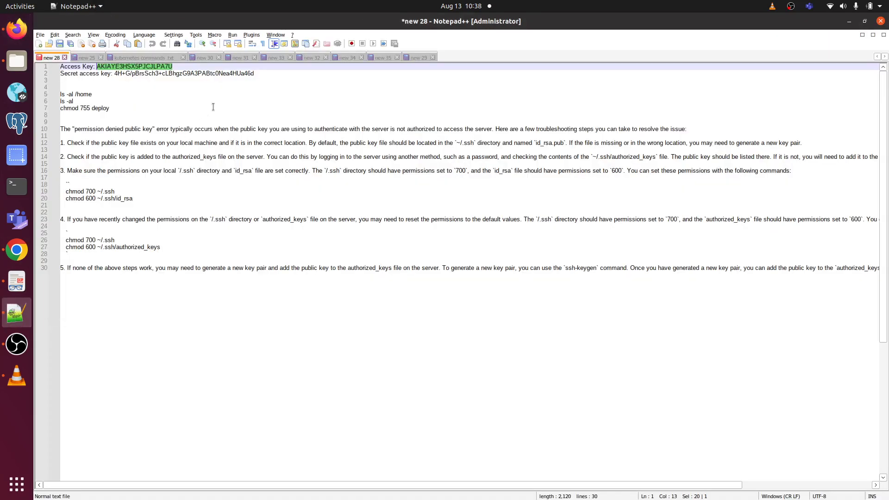
pyautogui.moveTo(259, 73); pyautogui.dragTo(118, 73)
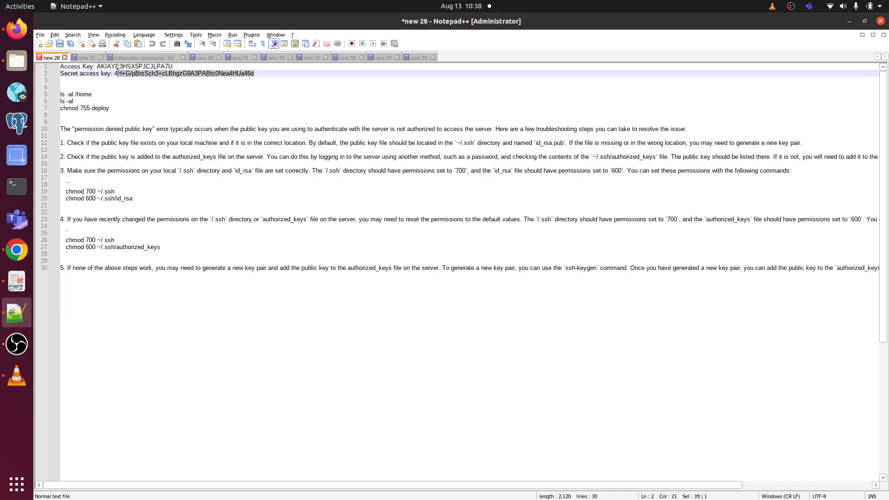
pyautogui.rightClick(132, 74)
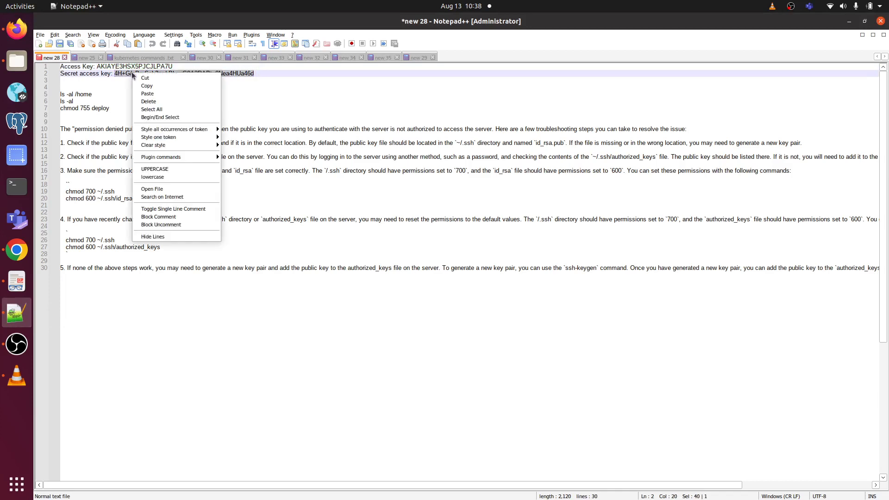
pyautogui.click(170, 87)
pyautogui.click(17, 30)
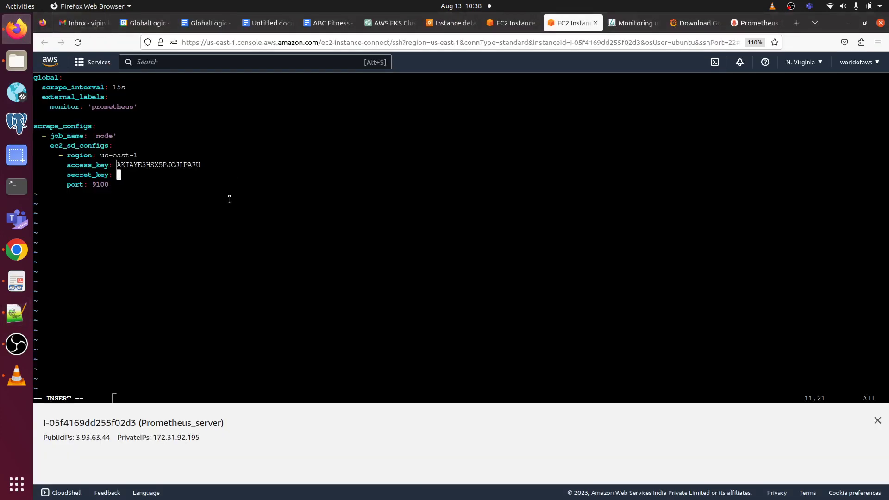
pyautogui.rightClick(136, 175)
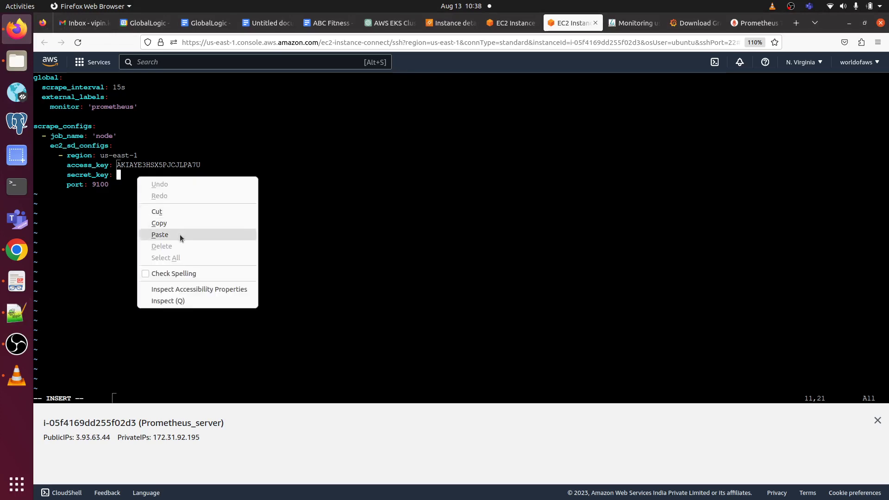
pyautogui.click(180, 234)
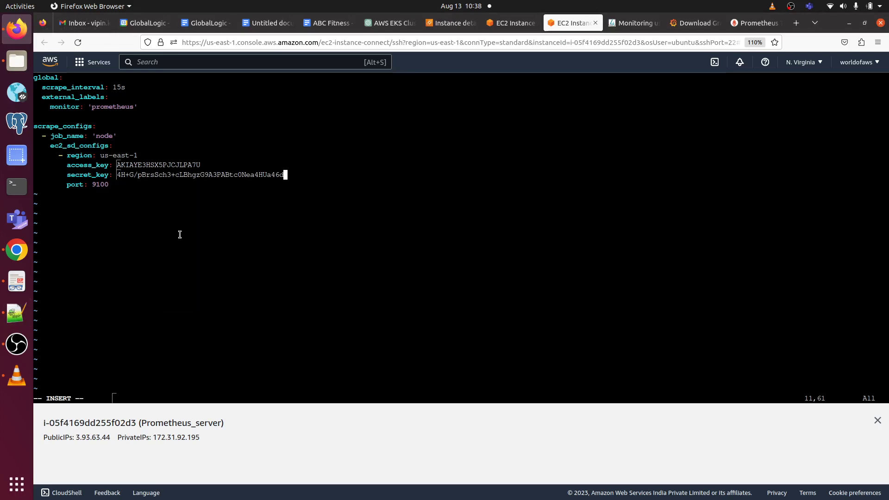
pyautogui.press('Escape')
pyautogui.write(':wq!')
# Step: Save prometheus.yml and run 'sudo systemctl restart prometheus' copied from the guide
pyautogui.press('Return')
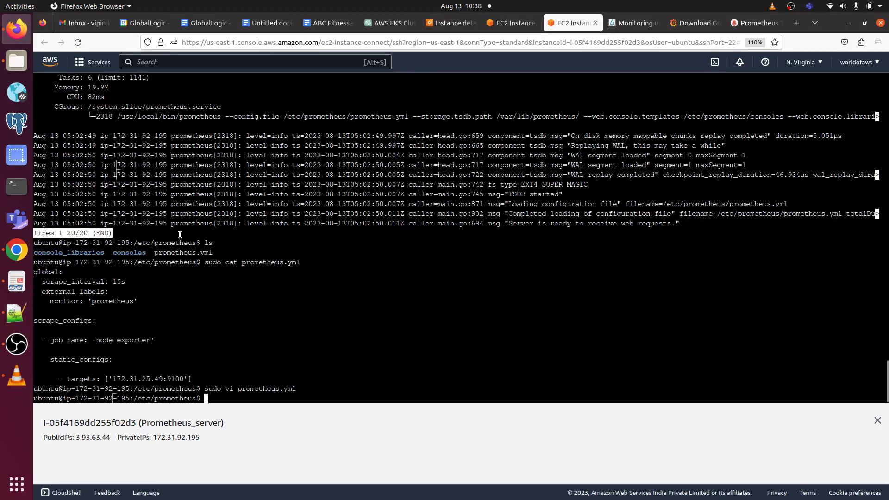
pyautogui.click(18, 285)
pyautogui.scroll(-5, 351, 280)
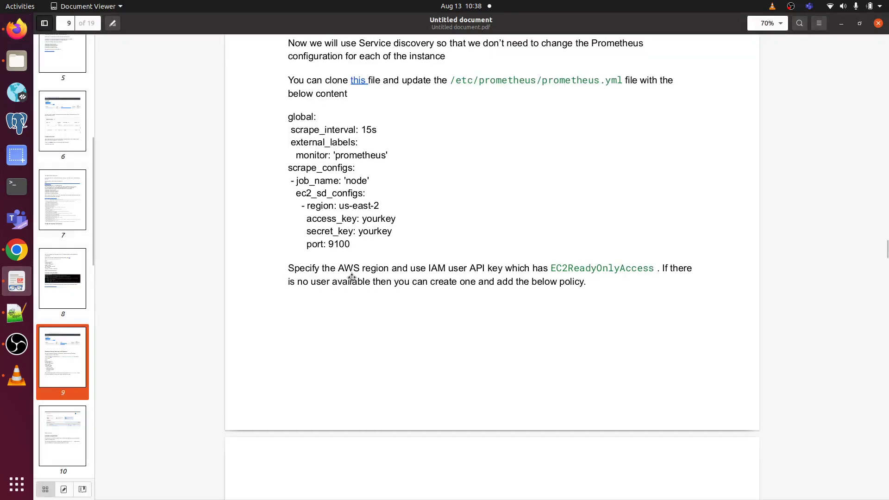
pyautogui.scroll(-10, 352, 280)
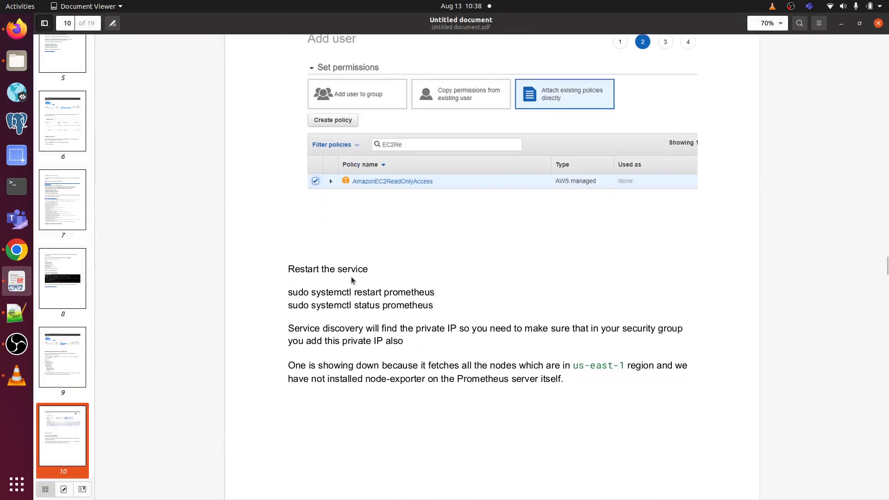
pyautogui.moveTo(438, 258); pyautogui.dragTo(286, 263)
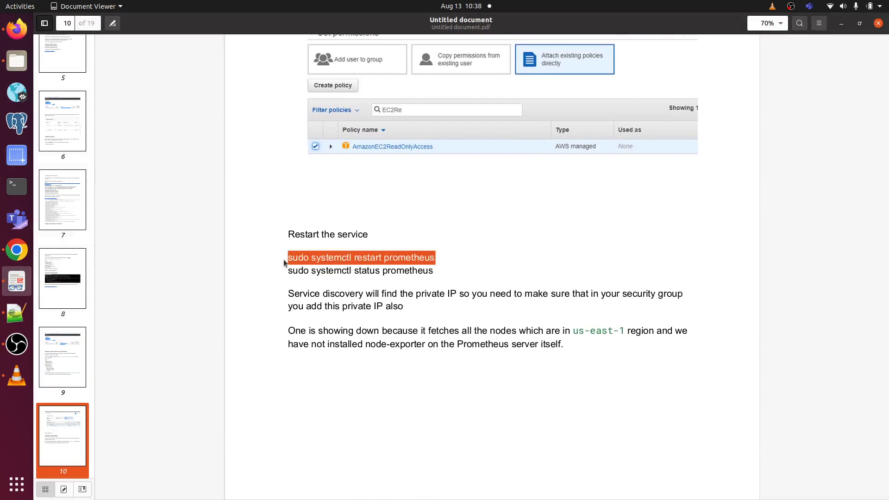
pyautogui.click(17, 28)
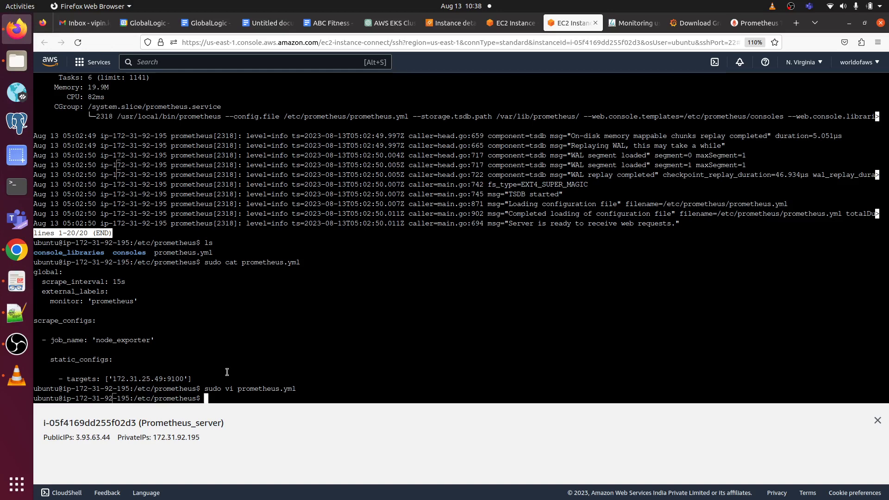
pyautogui.rightClick(230, 397)
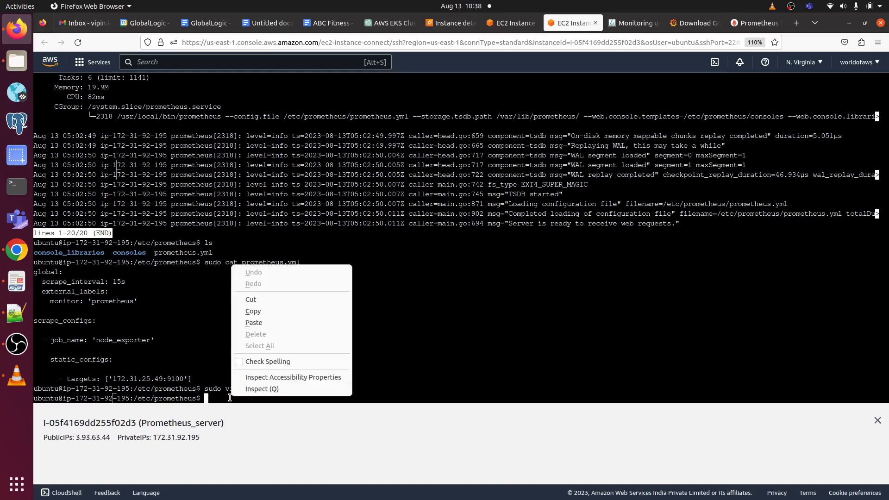
pyautogui.click(287, 319)
pyautogui.press('Return')
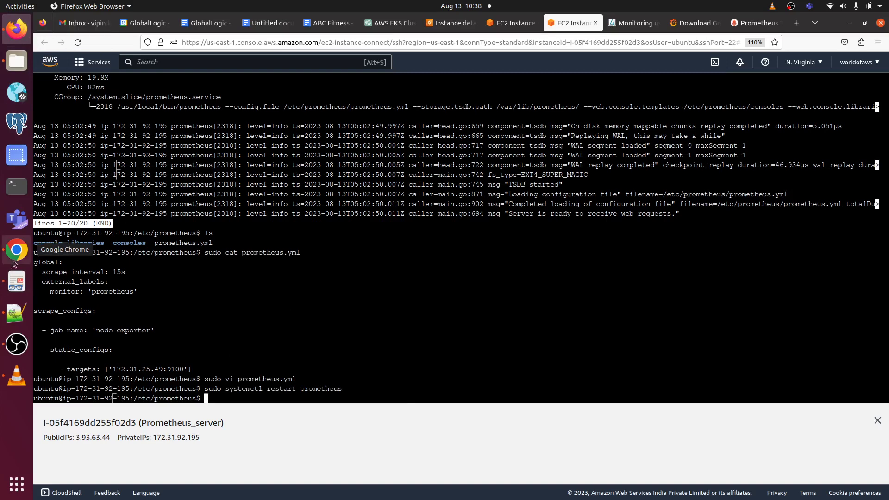
# Step: Run 'sudo systemctl status prometheus', then scroll the guide to page 11's Targets example
pyautogui.click(17, 281)
pyautogui.moveTo(433, 271); pyautogui.dragTo(289, 274)
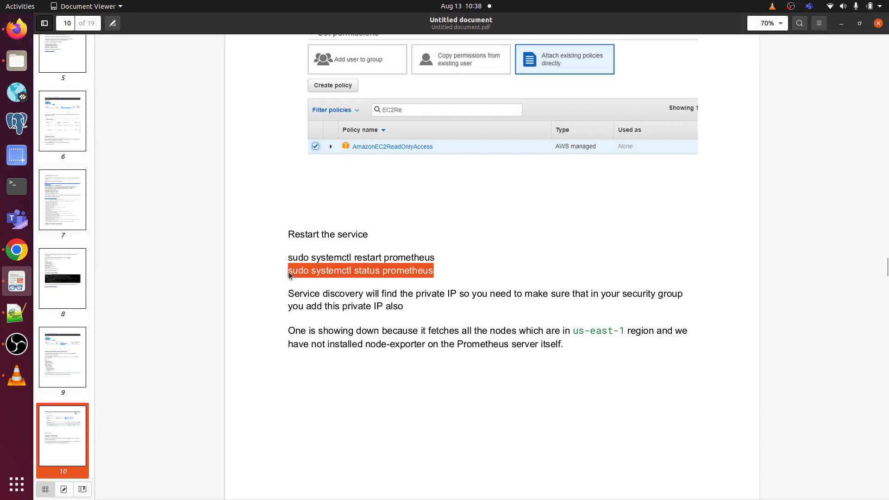
pyautogui.click(17, 29)
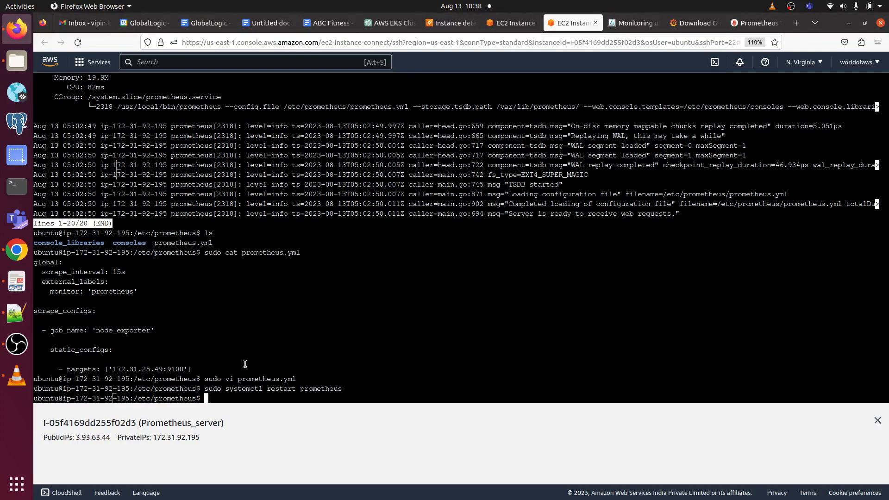
pyautogui.rightClick(233, 395)
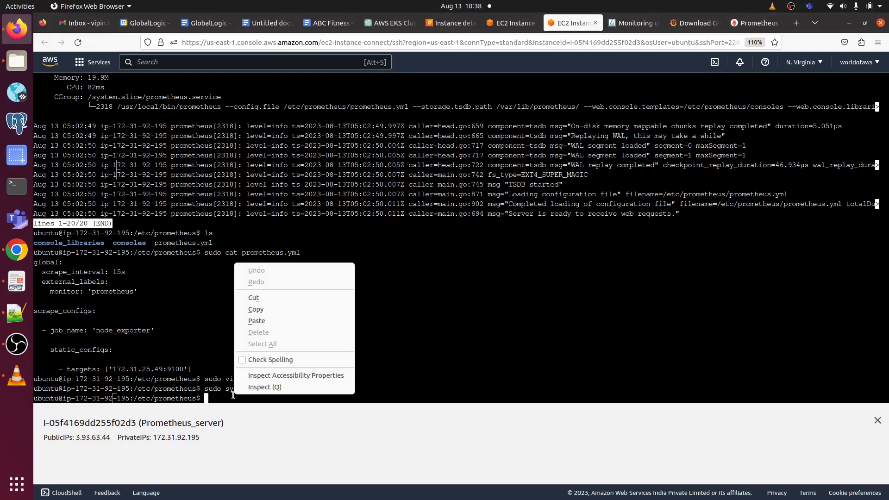
pyautogui.click(267, 319)
pyautogui.press('Return')
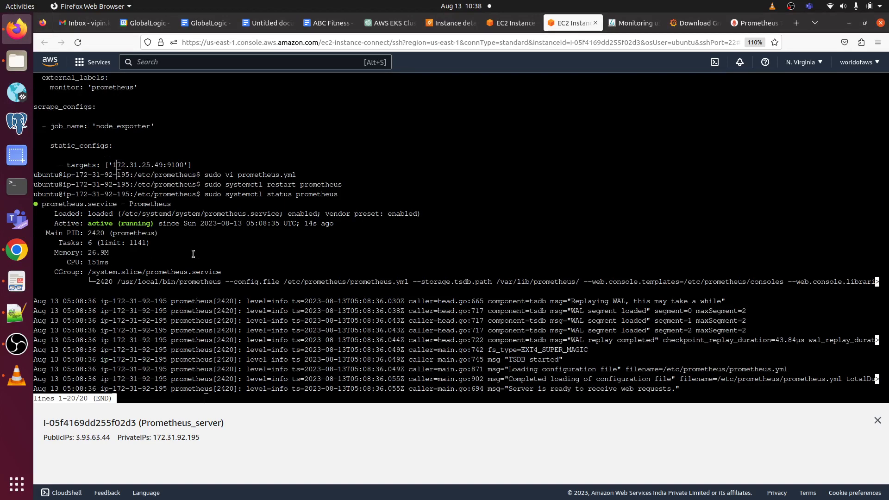
pyautogui.click(17, 281)
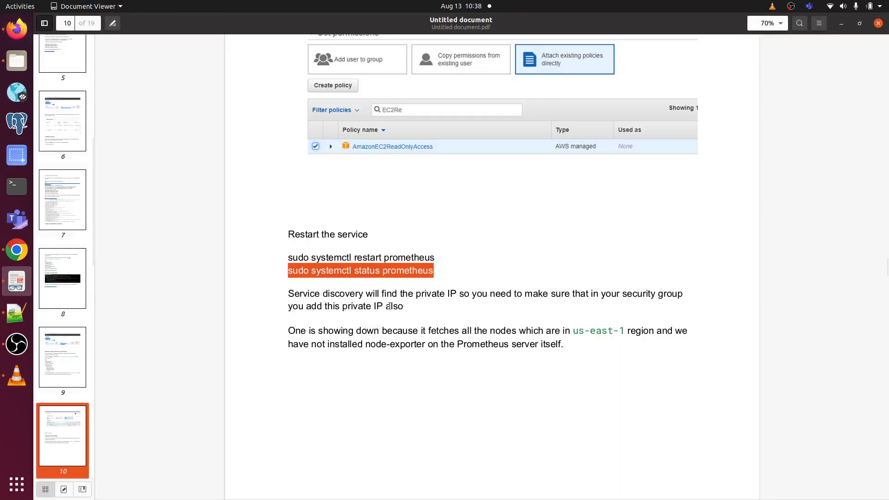
pyautogui.scroll(-10, 392, 308)
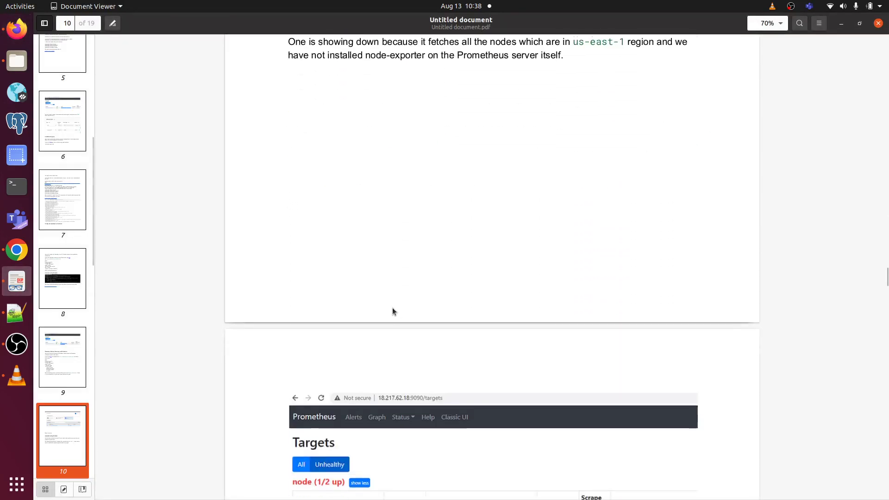
pyautogui.scroll(-3, 393, 307)
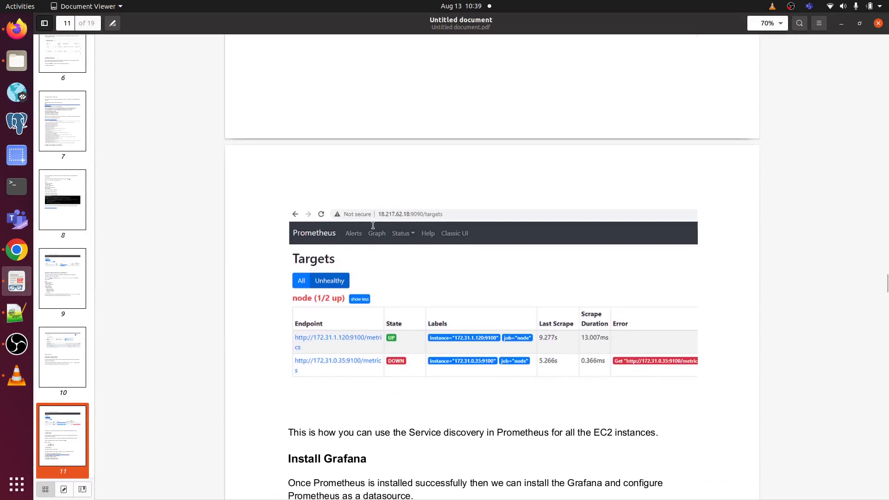
# Step: Reload Prometheus Targets: node job 1/2 up, 172.31.92.195:9100 down with connection refused
pyautogui.click(17, 29)
pyautogui.click(749, 29)
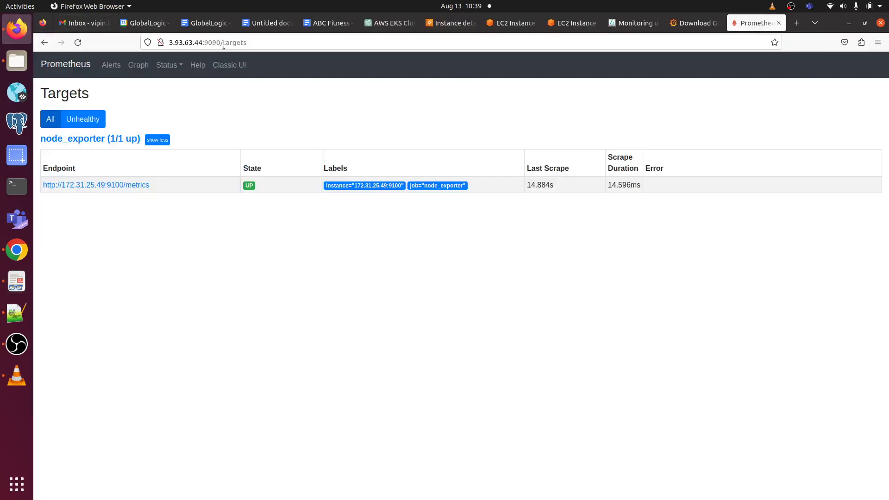
pyautogui.click(77, 43)
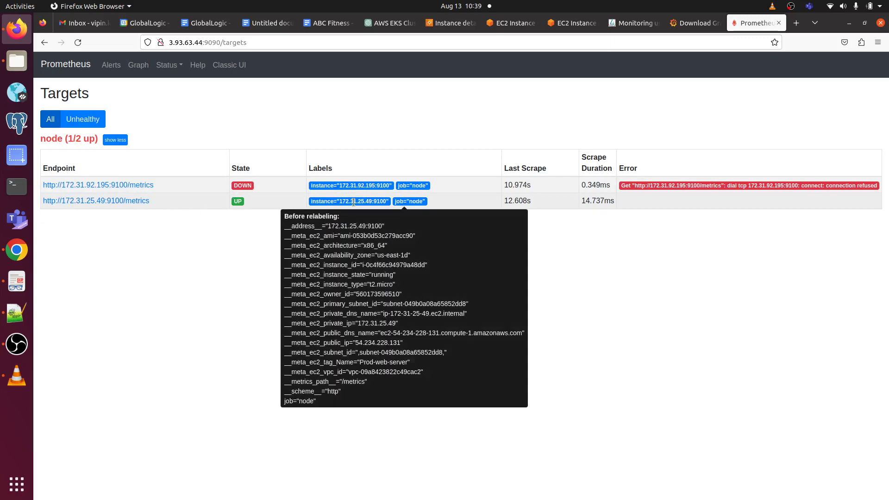
pyautogui.moveTo(366, 206)
pyautogui.click(77, 44)
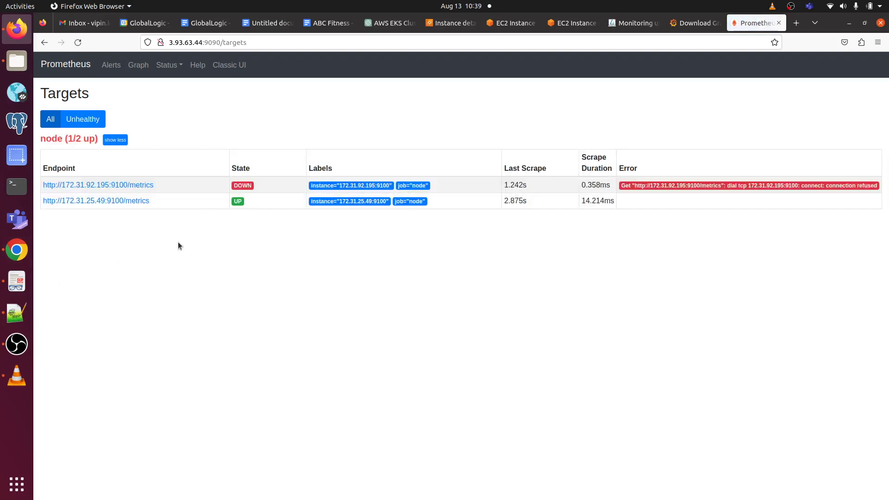
# Step: Scroll the guide to Install Grafana and bring up the Grafana 10.0.3 OSS download page
pyautogui.click(16, 282)
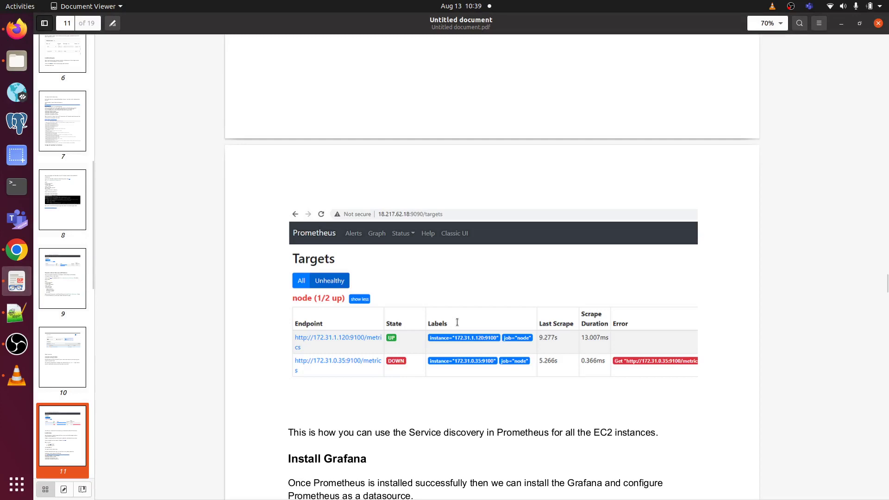
pyautogui.scroll(-3, 456, 320)
pyautogui.scroll(-5, 457, 323)
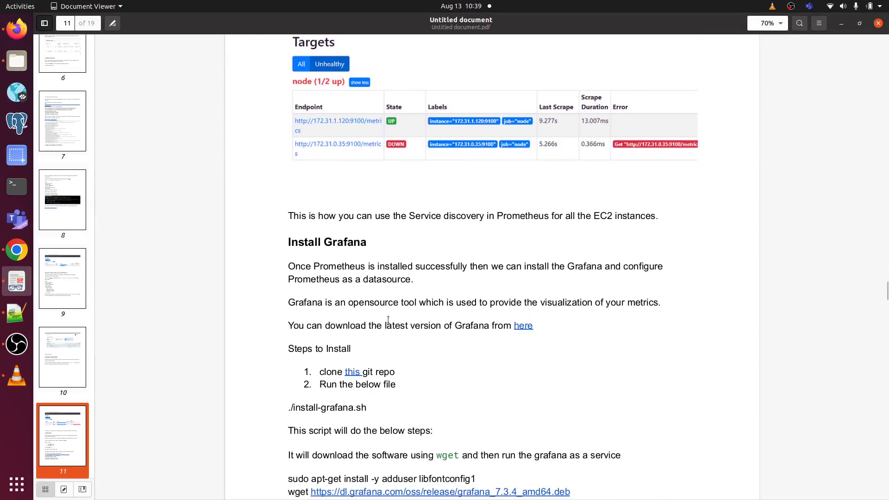
pyautogui.scroll(-5, 426, 358)
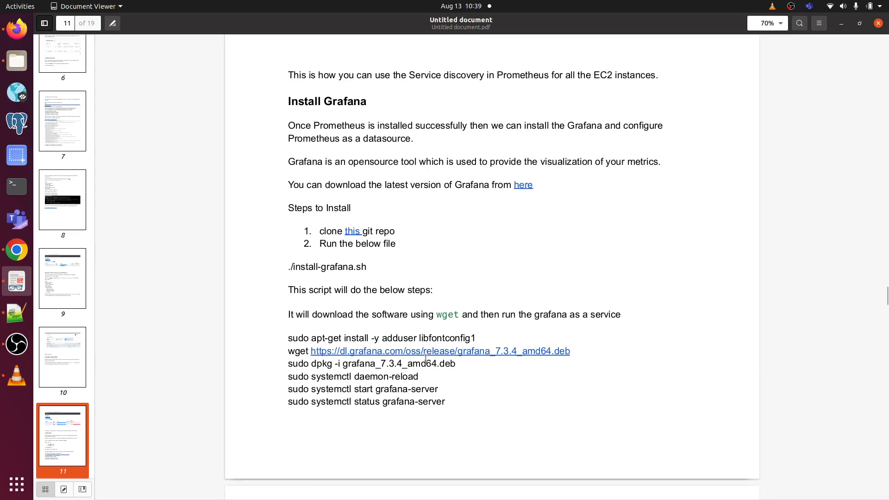
pyautogui.click(16, 29)
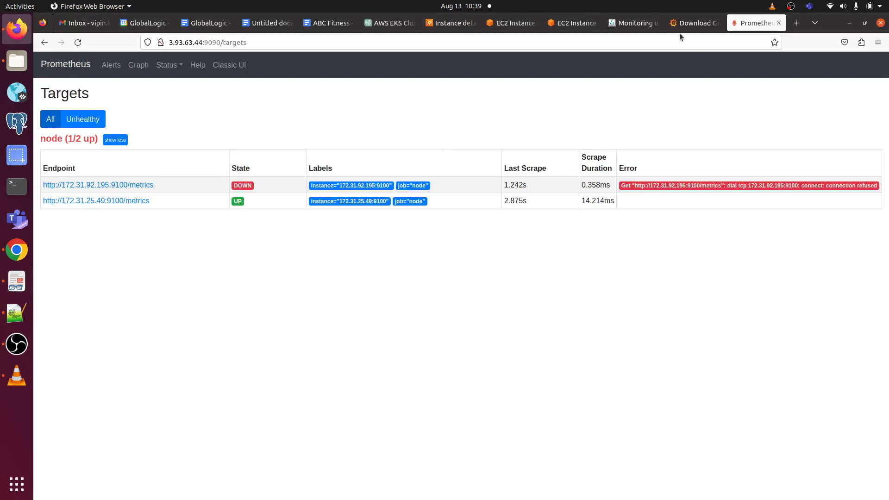
pyautogui.click(692, 23)
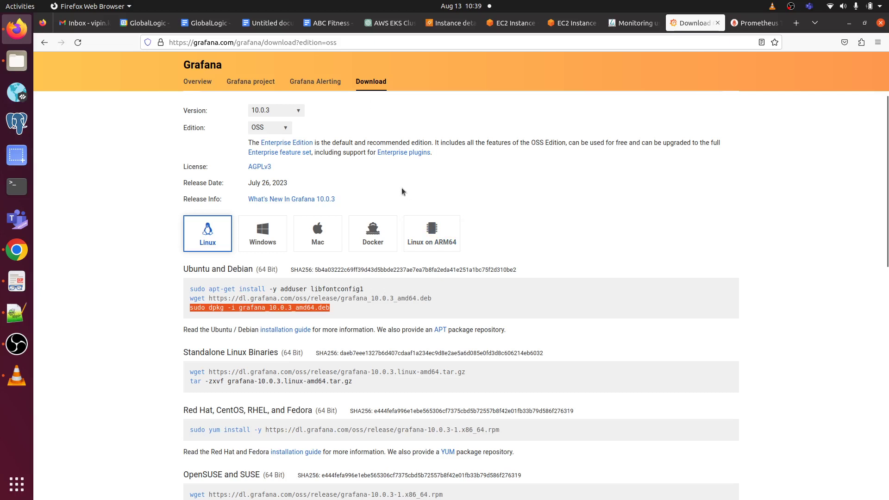
# Step: From the home directory, run the copied apt-get install of adduser and libfontconfig1
pyautogui.click(280, 131)
pyautogui.click(335, 127)
pyautogui.moveTo(370, 287); pyautogui.dragTo(184, 289)
pyautogui.hotkey('ctrl', 'c')
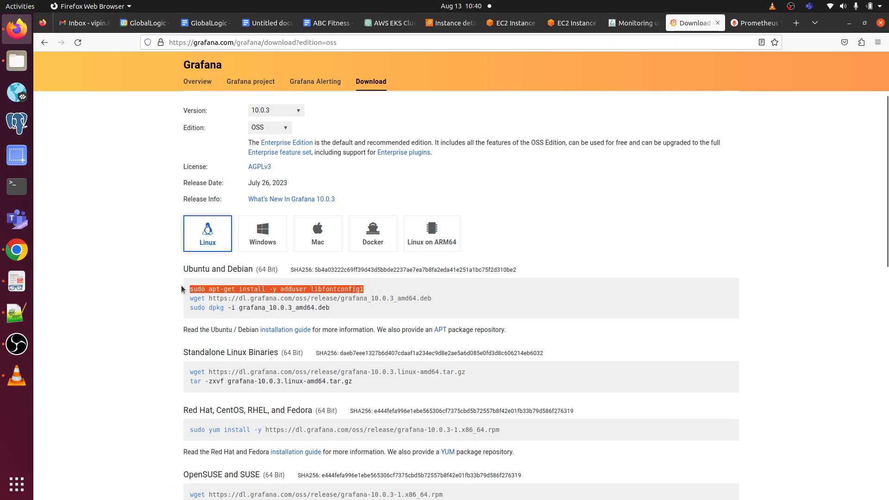
pyautogui.click(563, 25)
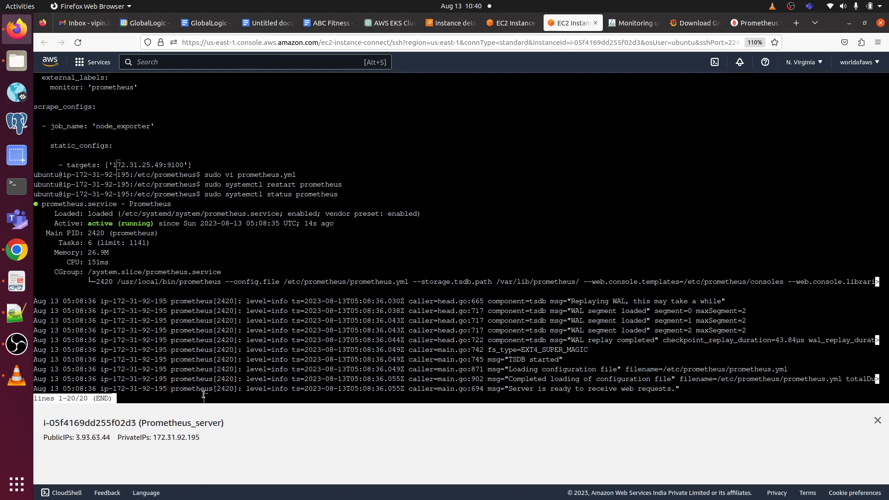
pyautogui.press('q')
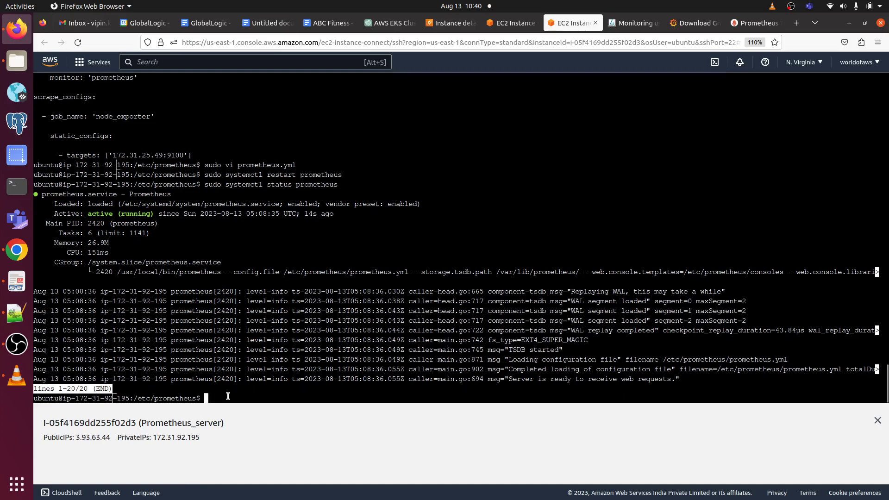
pyautogui.rightClick(228, 396)
pyautogui.click(435, 214)
pyautogui.write('cd')
pyautogui.press('Return')
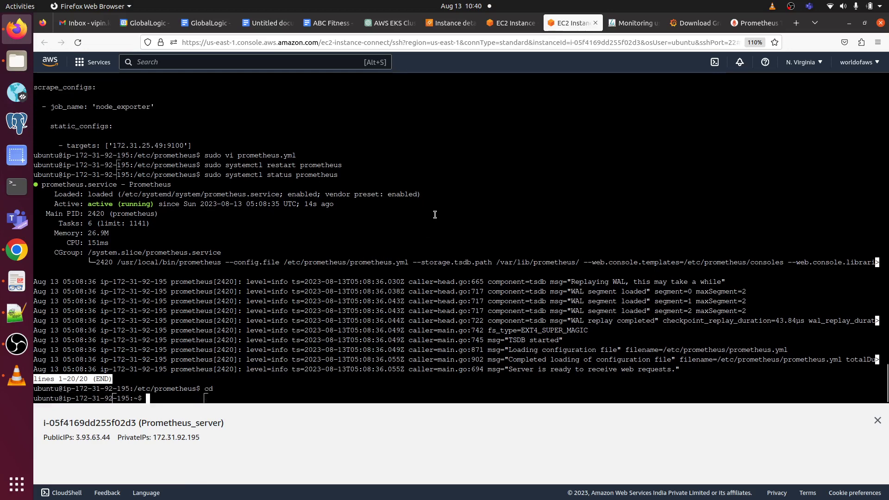
pyautogui.rightClick(176, 400)
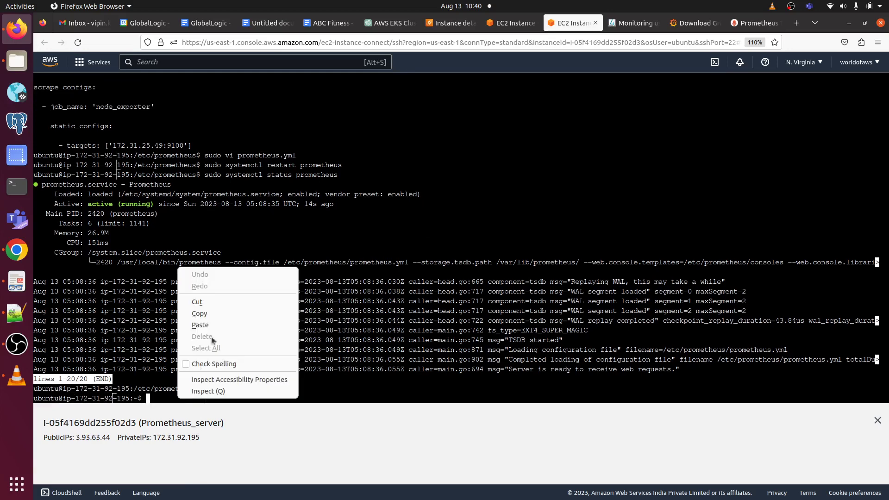
pyautogui.click(217, 326)
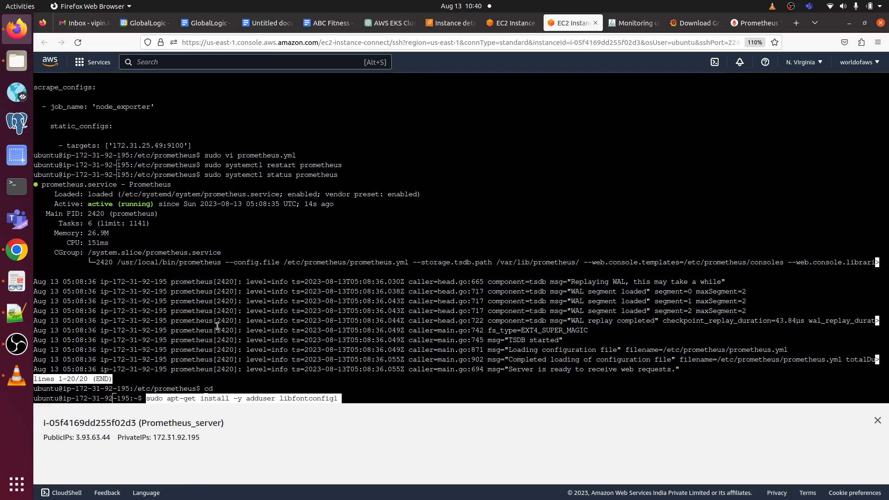
pyautogui.press('Return')
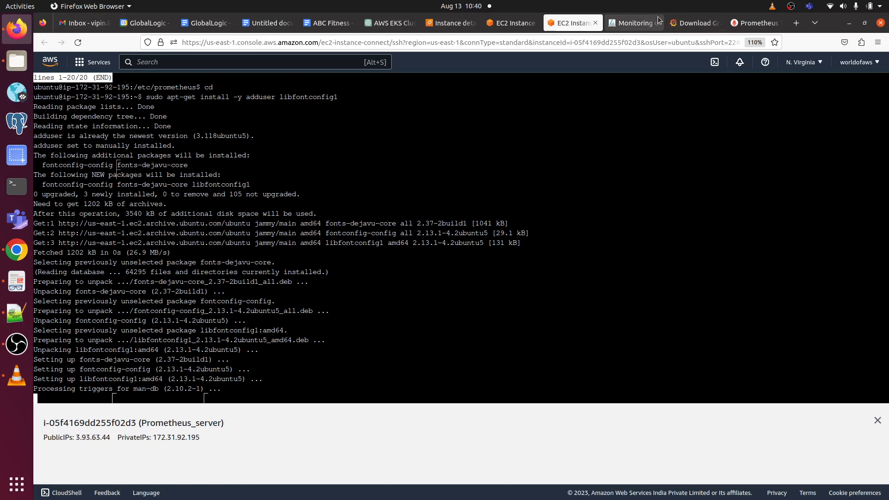
# Step: Copy and run the wget command downloading grafana_10.0.3_amd64.deb
pyautogui.click(693, 23)
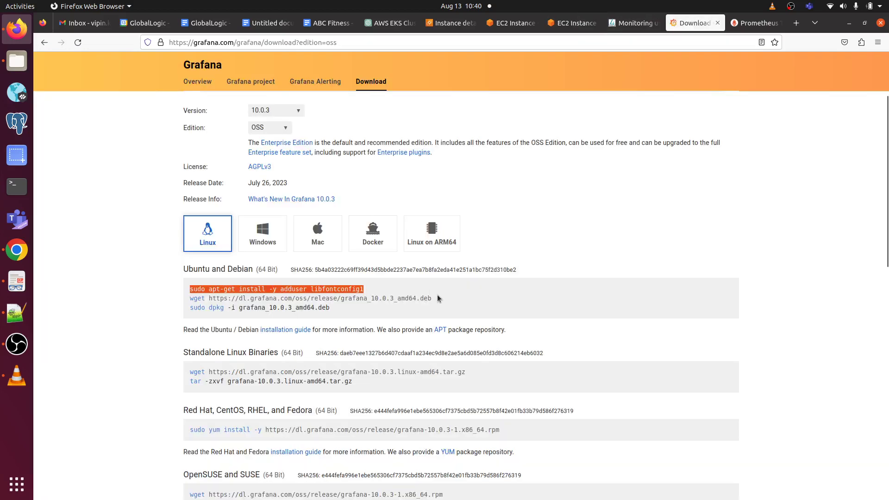
pyautogui.click(427, 298)
pyautogui.tripleClick(175, 304)
pyautogui.hotkey('ctrl', 'c')
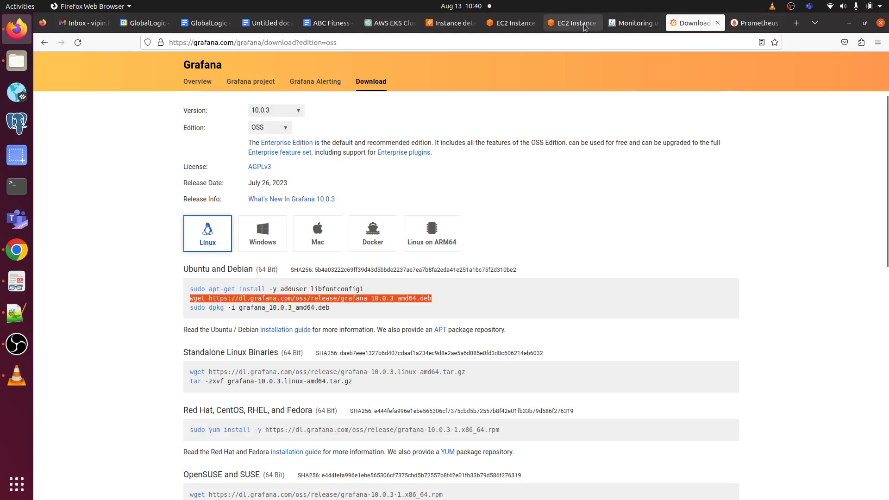
pyautogui.click(565, 25)
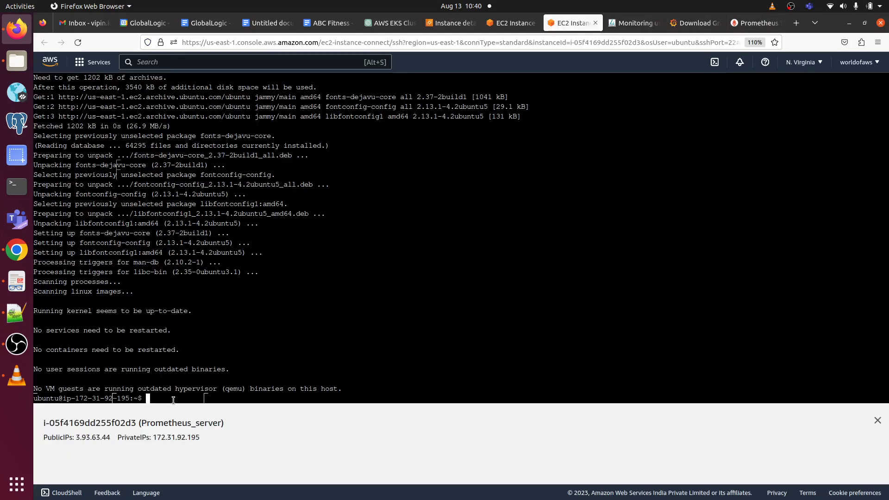
pyautogui.rightClick(173, 399)
pyautogui.click(224, 327)
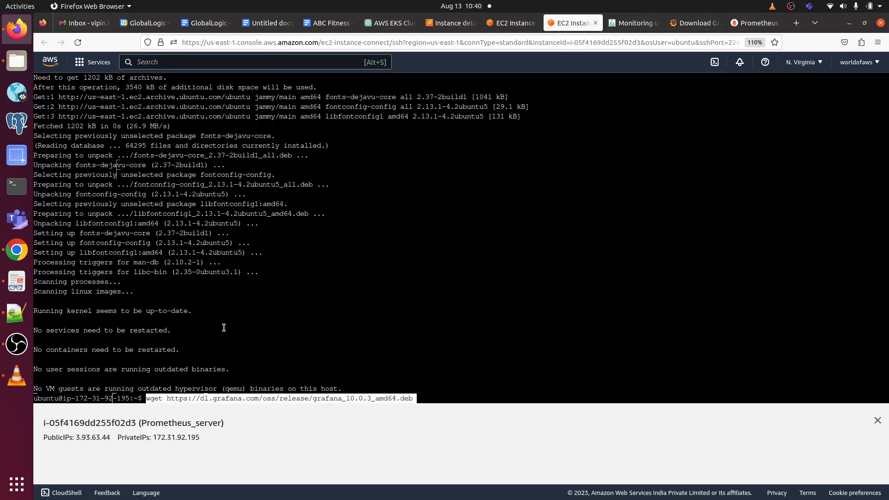
pyautogui.press('Return')
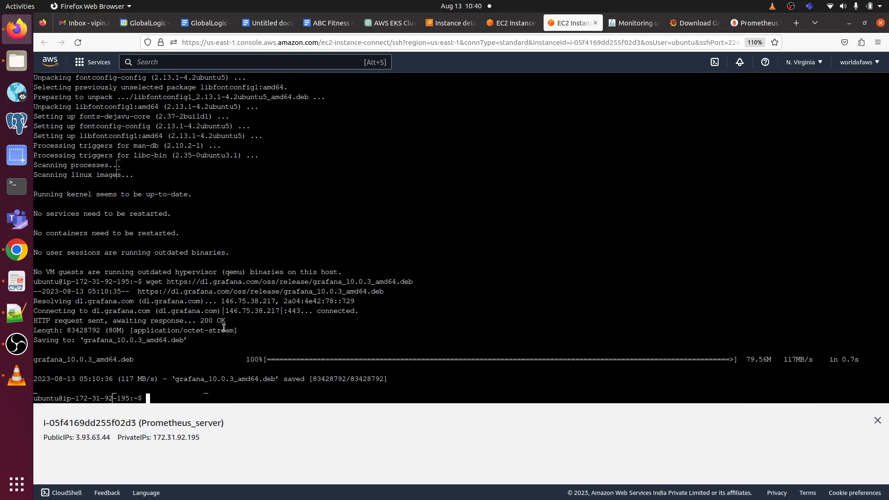
# Step: Paste the dpkg install command for grafana_10.0.3_amd64.deb at the prompt
pyautogui.click(694, 23)
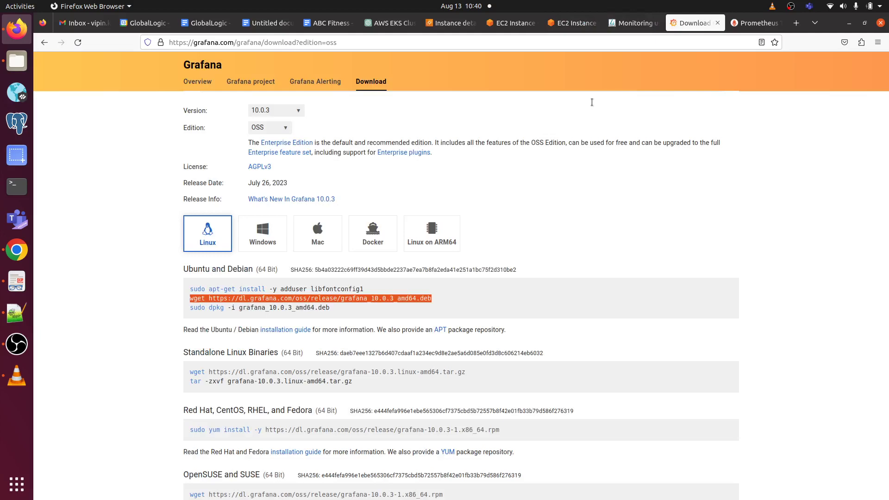
pyautogui.moveTo(332, 310); pyautogui.dragTo(174, 311)
pyautogui.hotkey('ctrl', 'c')
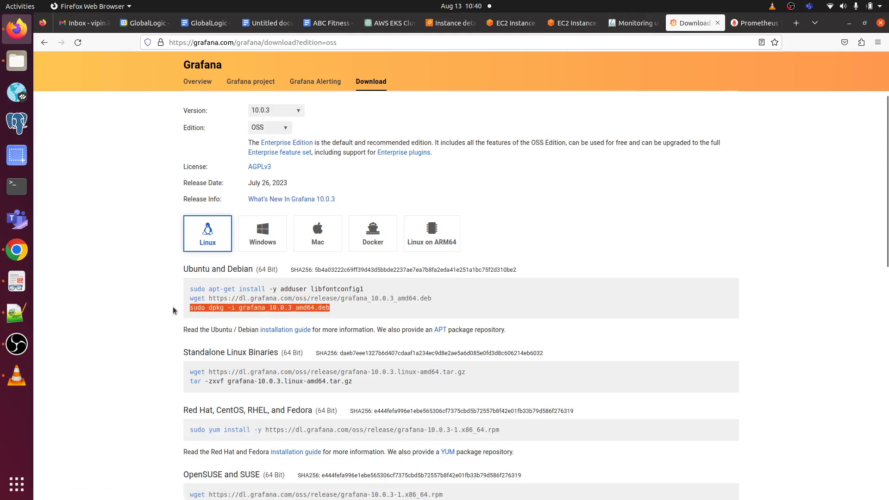
pyautogui.click(566, 23)
pyautogui.rightClick(191, 400)
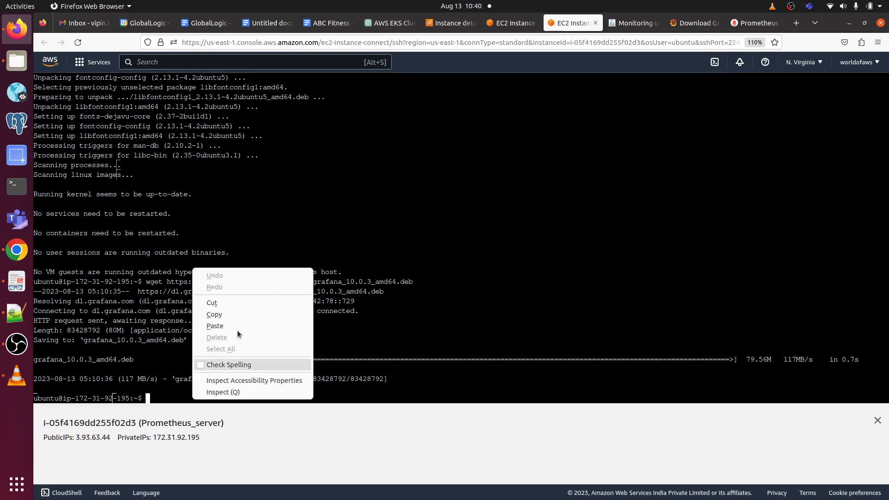
pyautogui.click(245, 324)
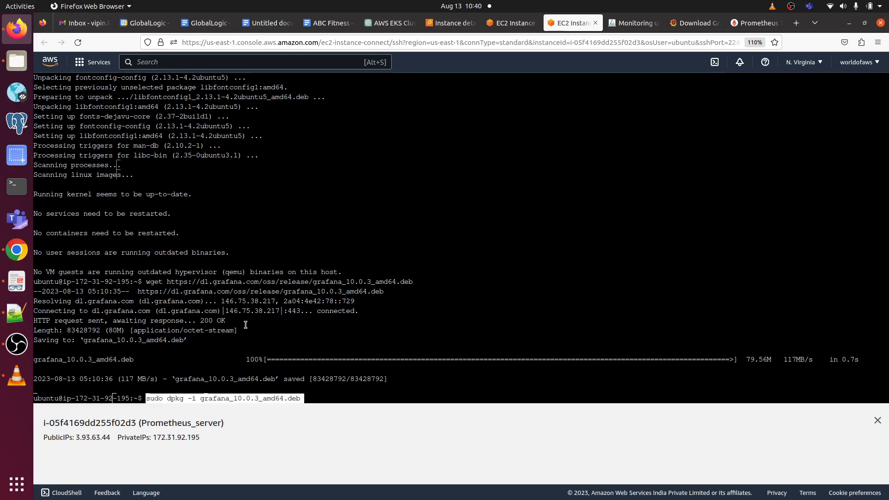
# Step: Install the downloaded Grafana package, then run the copied systemctl daemon-reload command
pyautogui.press('Return')
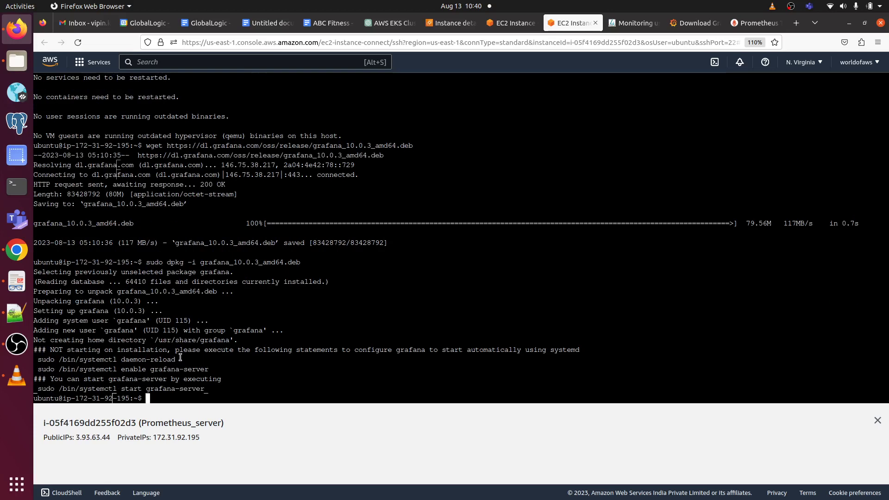
pyautogui.moveTo(181, 358); pyautogui.dragTo(36, 361)
pyautogui.rightClick(52, 360)
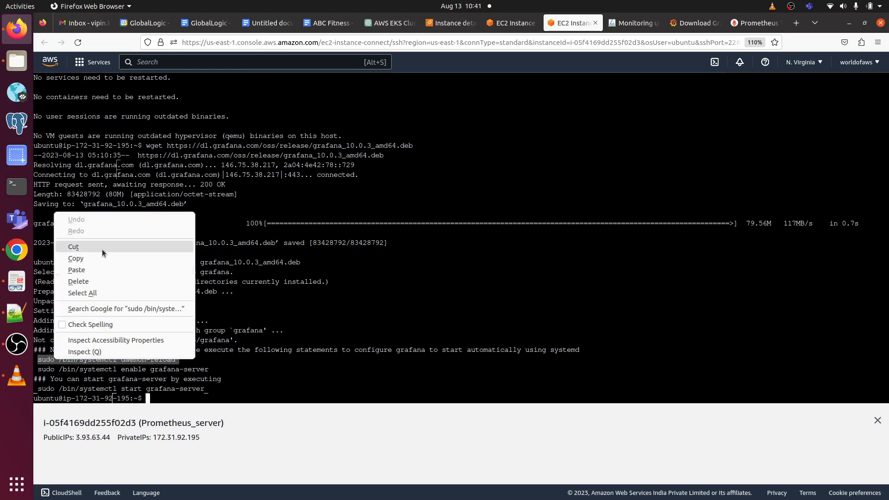
pyautogui.click(99, 258)
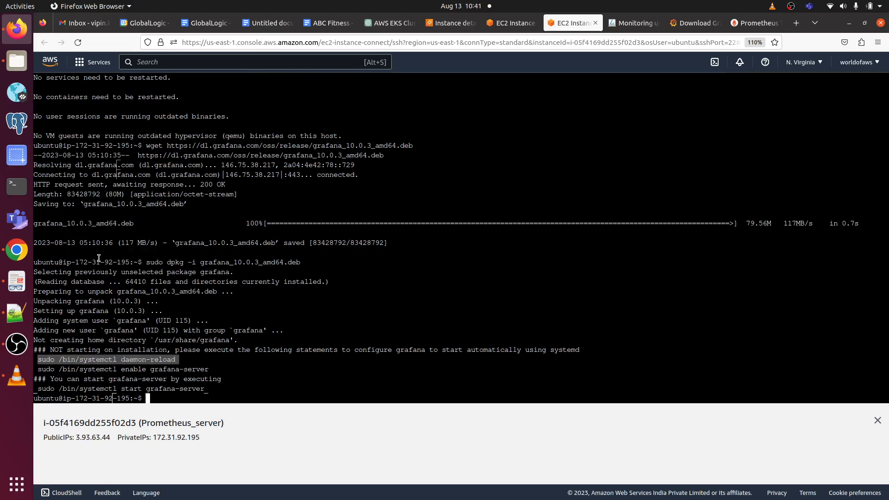
pyautogui.click(174, 399)
pyautogui.rightClick(176, 399)
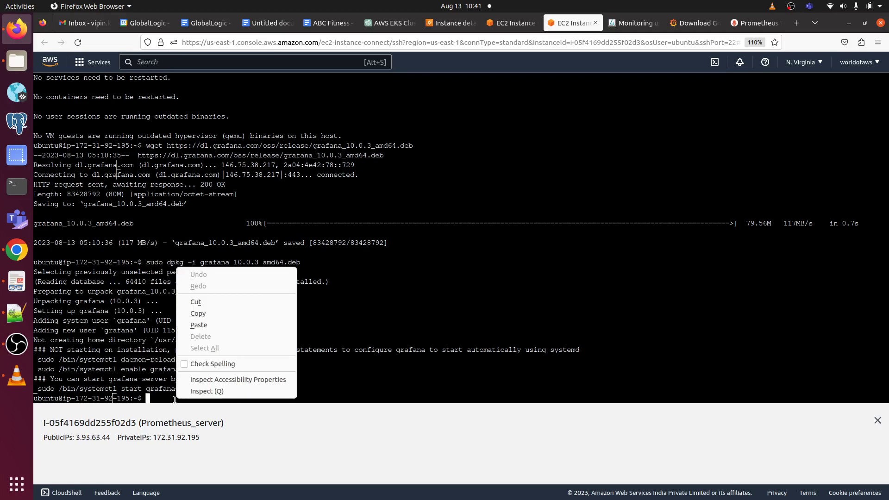
pyautogui.click(219, 324)
pyautogui.press('Return')
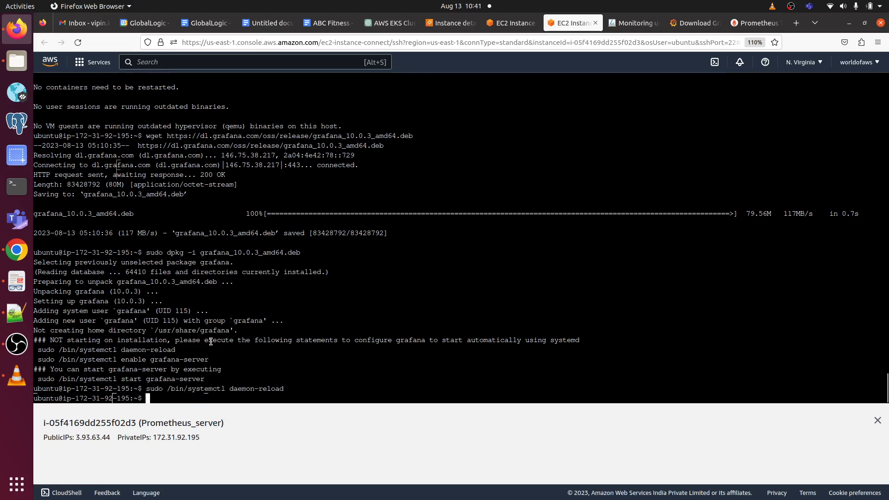
# Step: Enable grafana-server at boot by re-running the copied systemctl enable command
pyautogui.moveTo(211, 360); pyautogui.dragTo(37, 362)
pyautogui.rightClick(52, 360)
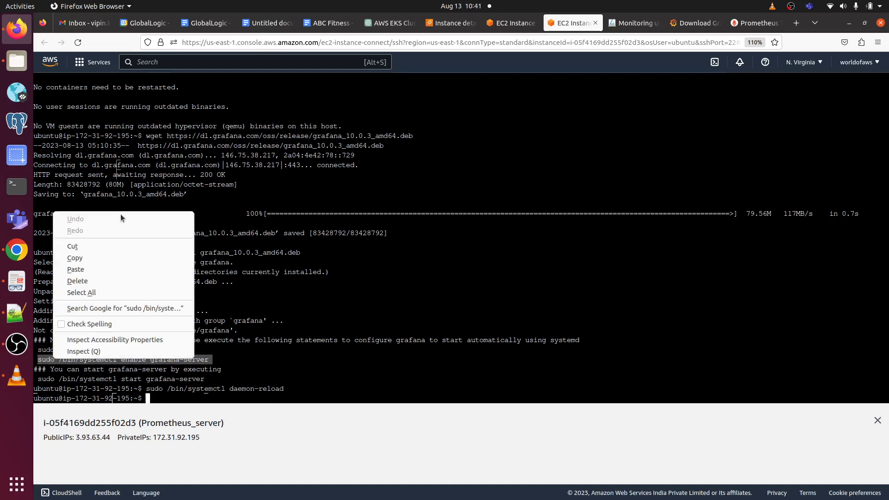
pyautogui.click(115, 258)
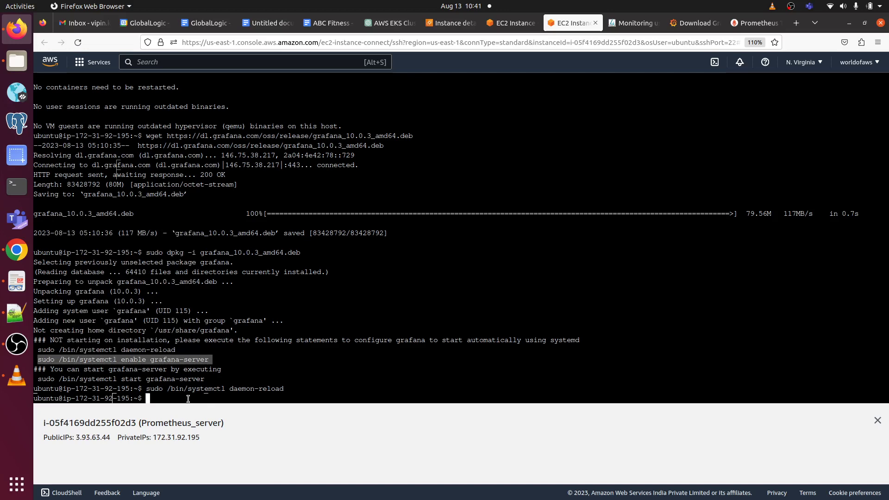
pyautogui.click(188, 398)
pyautogui.rightClick(188, 398)
pyautogui.click(239, 326)
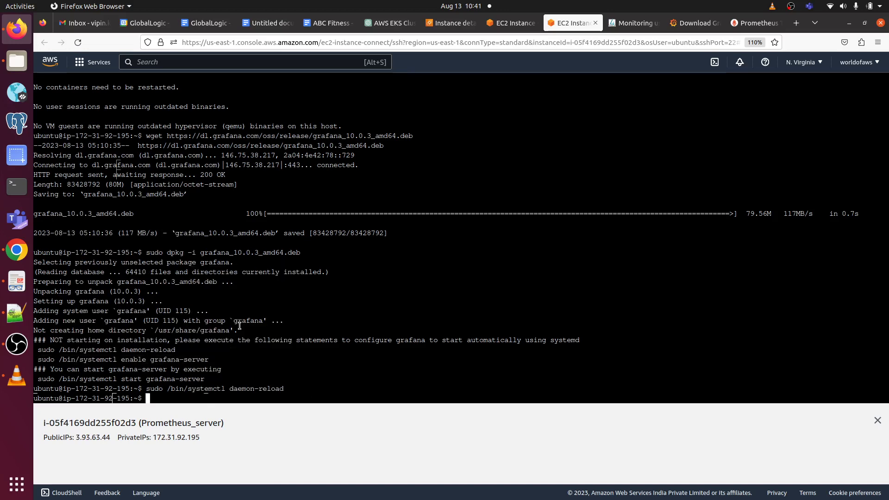
pyautogui.press('Return')
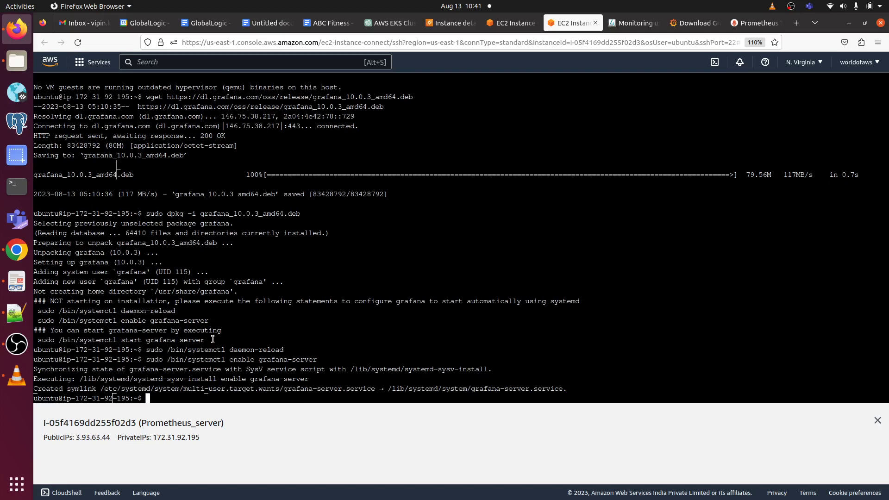
# Step: Start the service with 'sudo /bin/systemctl start grafana-server'
pyautogui.moveTo(213, 340); pyautogui.dragTo(34, 344)
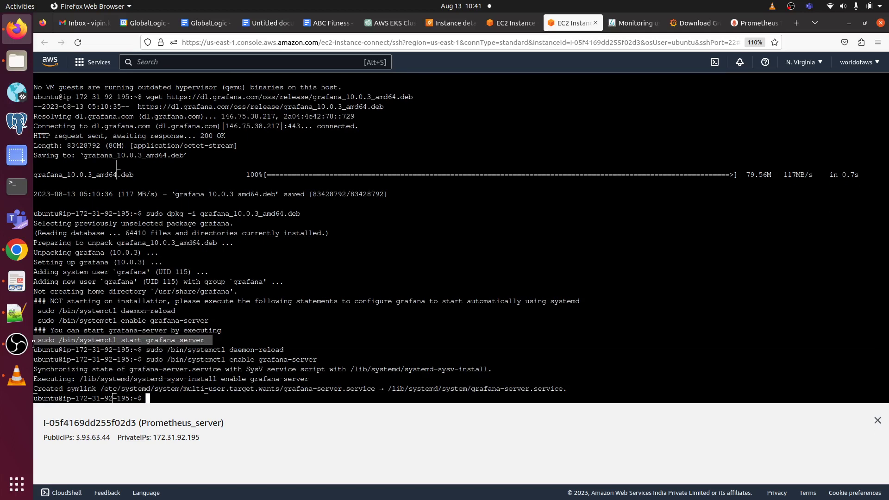
pyautogui.rightClick(56, 339)
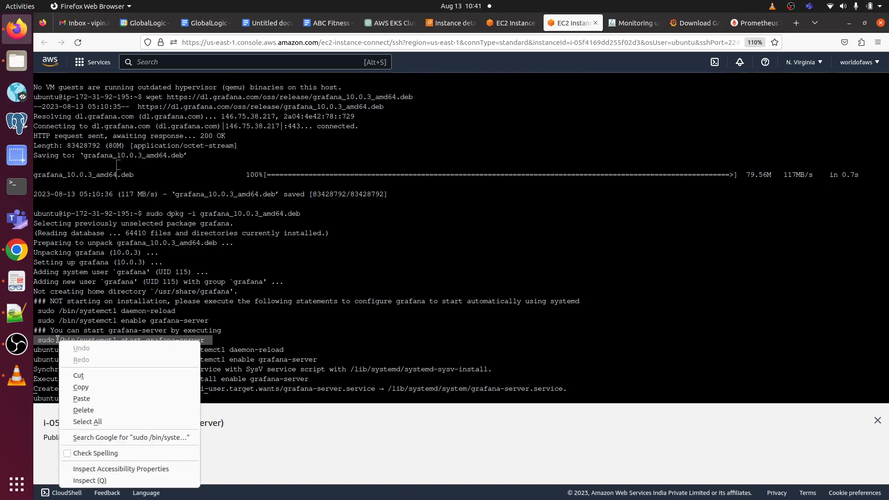
pyautogui.click(109, 379)
pyautogui.rightClick(142, 343)
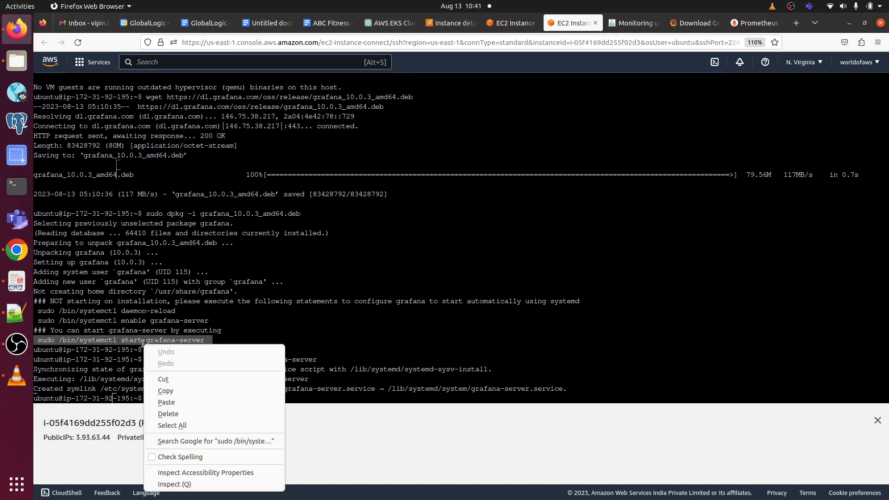
pyautogui.click(195, 392)
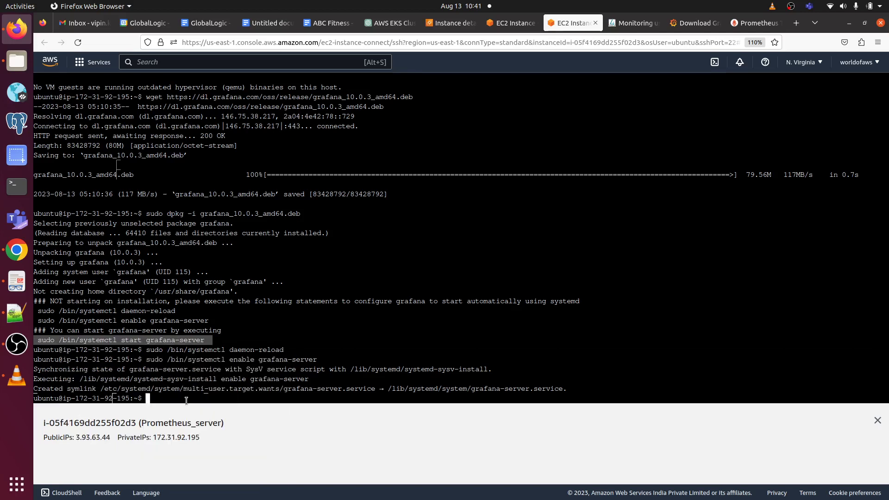
pyautogui.rightClick(187, 399)
pyautogui.click(239, 309)
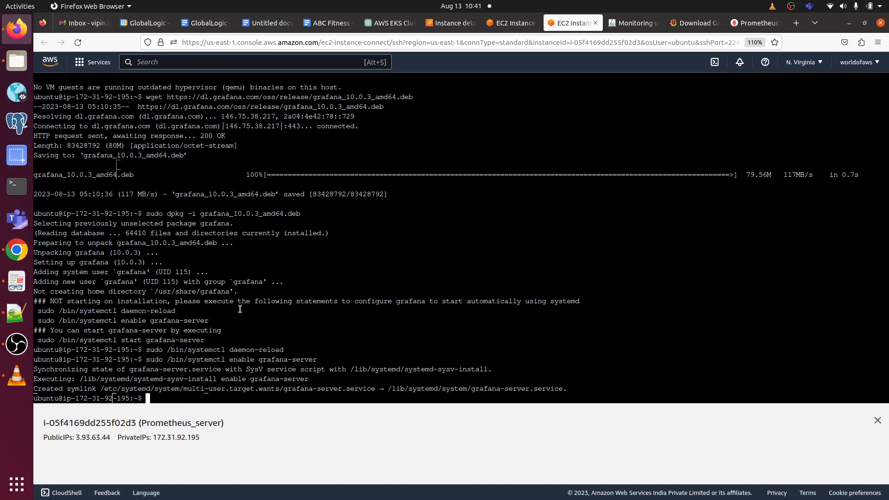
pyautogui.press('Return')
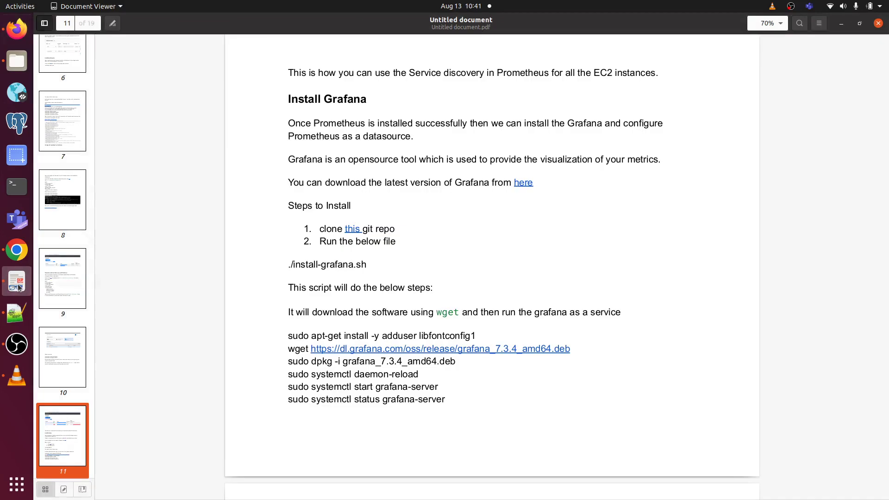
# Step: Copy 'sudo systemctl enable grafana-server.service' from page 12 of the setup guide, then return to the terminal
pyautogui.click(16, 281)
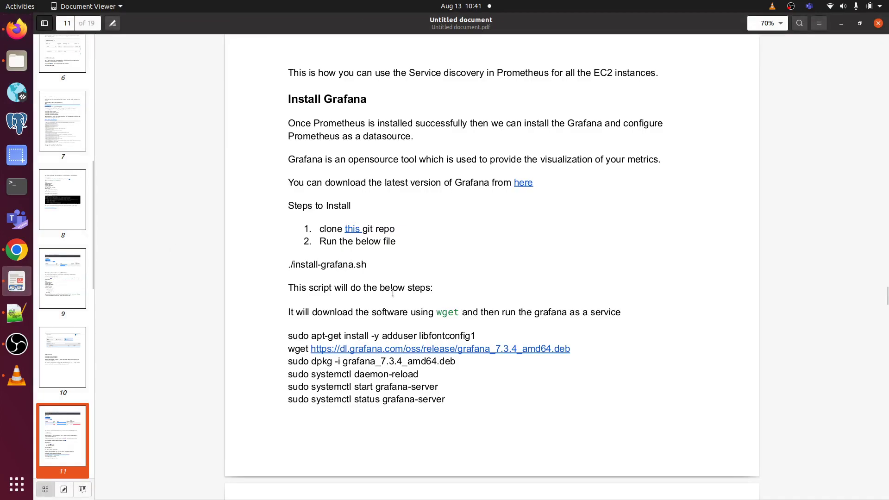
pyautogui.scroll(-10, 392, 293)
pyautogui.scroll(-5, 393, 292)
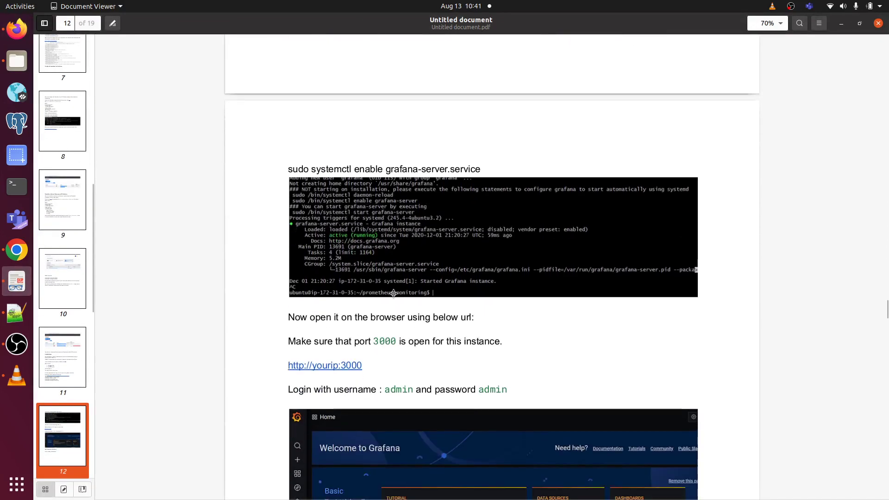
pyautogui.scroll(-1, 392, 293)
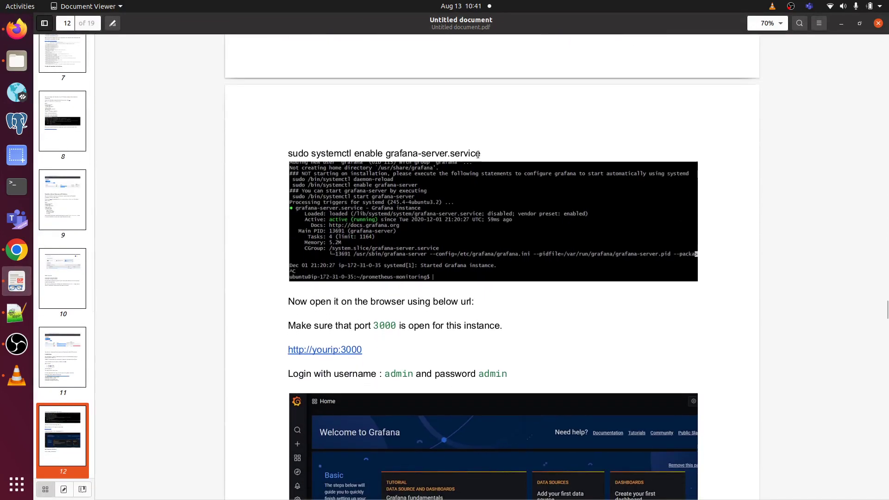
pyautogui.moveTo(484, 154); pyautogui.dragTo(272, 165)
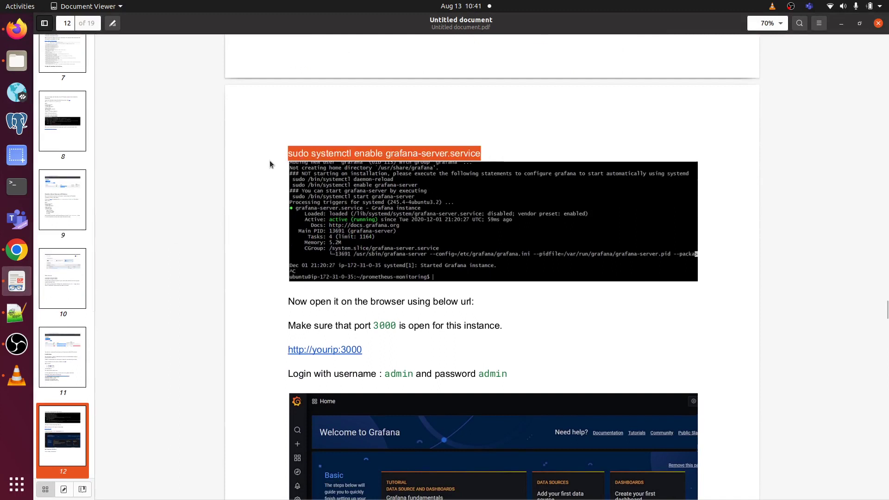
pyautogui.rightClick(319, 151)
pyautogui.click(480, 152)
pyautogui.click(17, 29)
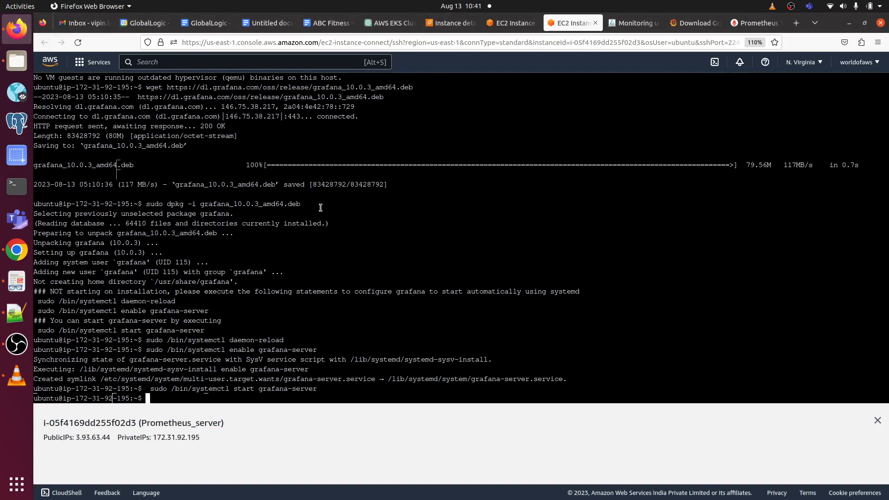
# Step: Paste and run 'sudo systemctl enable grafana-server.service' in the instance terminal
pyautogui.rightClick(189, 396)
pyautogui.click(238, 319)
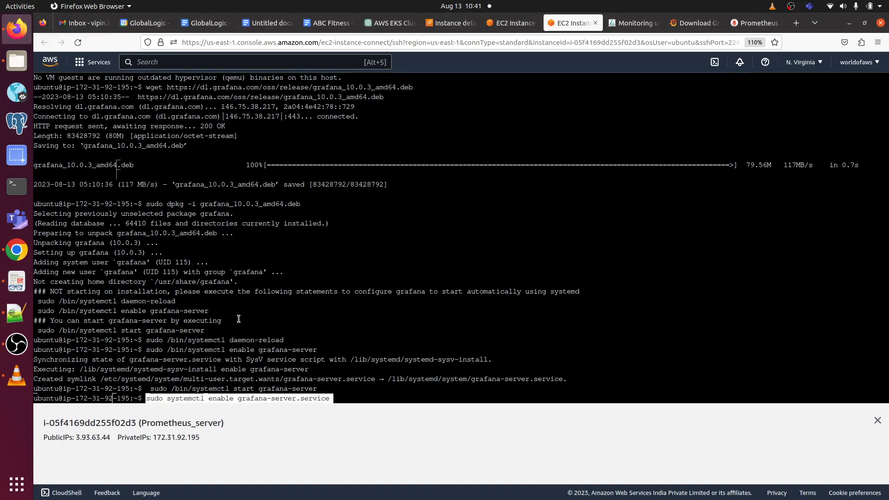
pyautogui.press('Return')
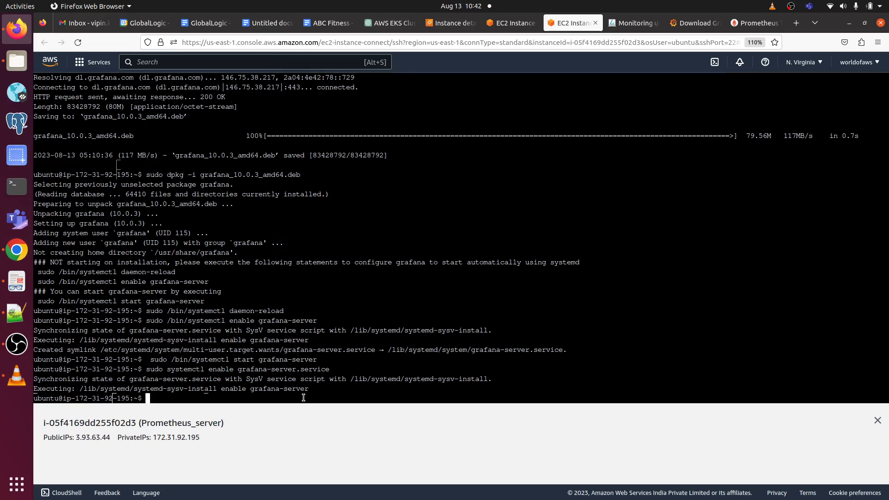
pyautogui.moveTo(326, 394); pyautogui.dragTo(80, 388)
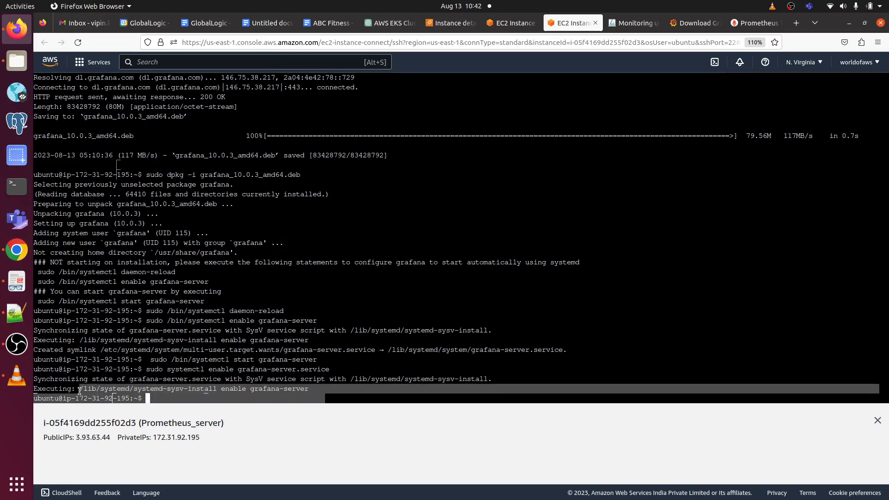
# Step: Copy the Prometheus_server public IP 3.93.63.44 shown below the terminal
pyautogui.click(17, 281)
pyautogui.scroll(-3, 441, 285)
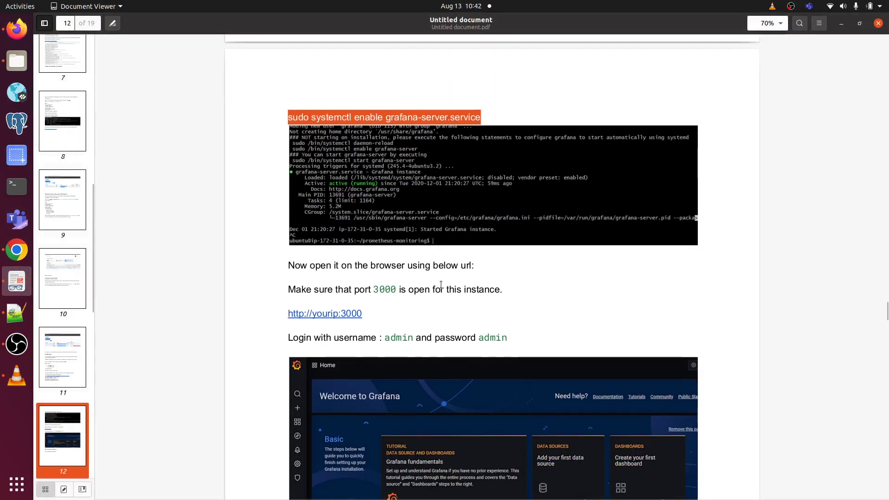
pyautogui.click(17, 28)
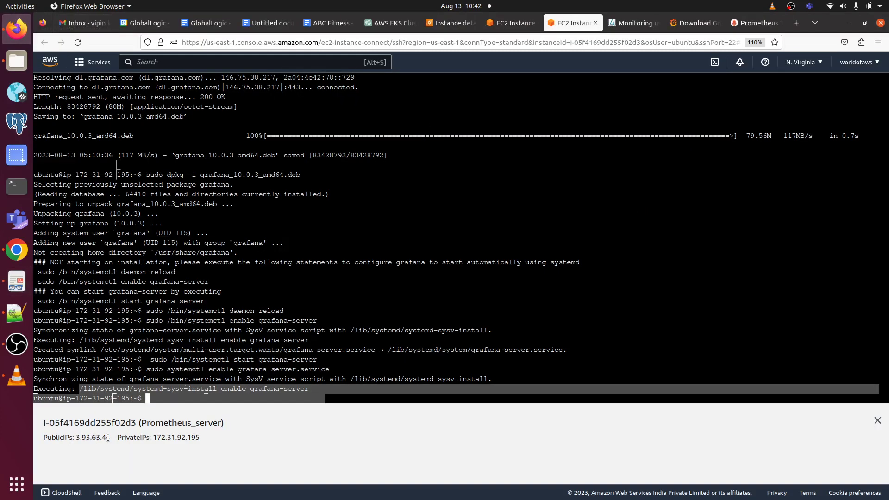
pyautogui.moveTo(110, 437); pyautogui.dragTo(75, 437)
pyautogui.rightClick(91, 436)
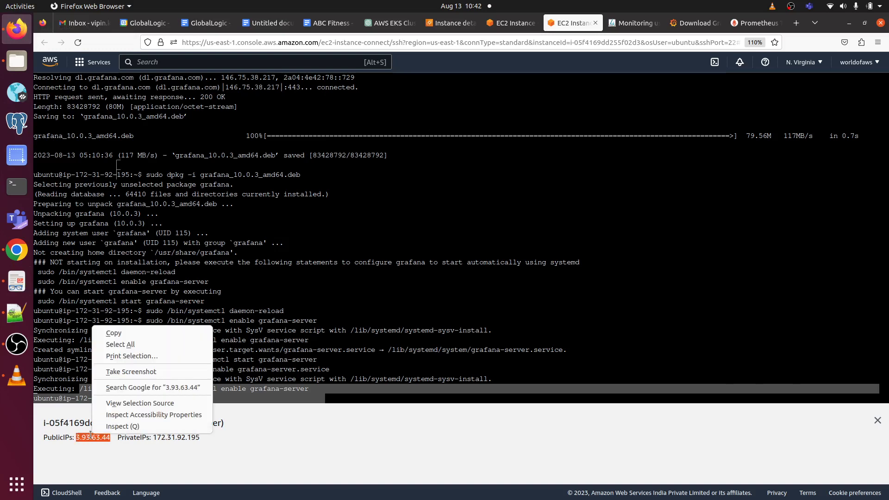
pyautogui.click(156, 333)
# Step: Enter the address 3.93.63.44:3000 in a new browser tab
pyautogui.click(796, 23)
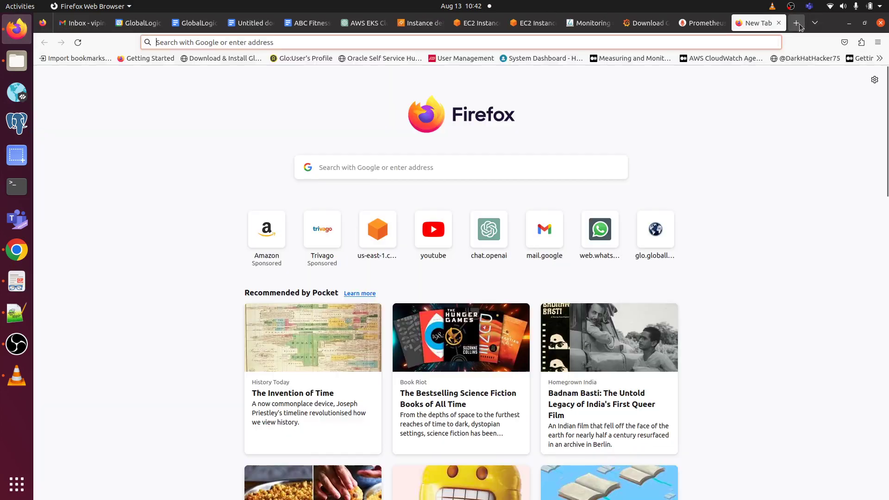
pyautogui.hotkey('ctrl', 'v')
pyautogui.write(':')
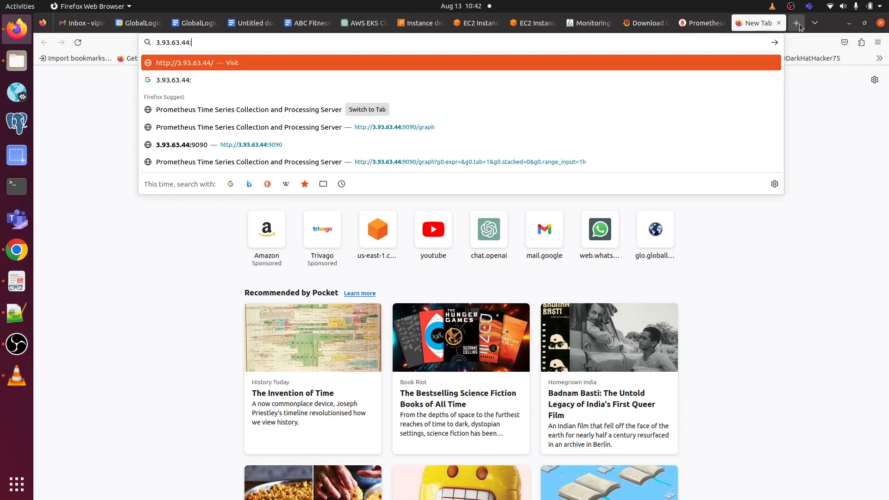
pyautogui.write('3000/login')
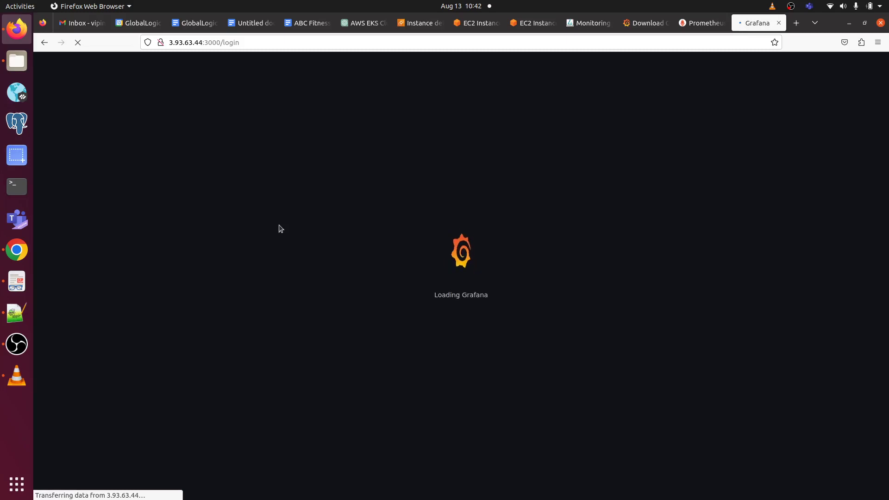
pyautogui.click(18, 280)
pyautogui.scroll(-10, 371, 301)
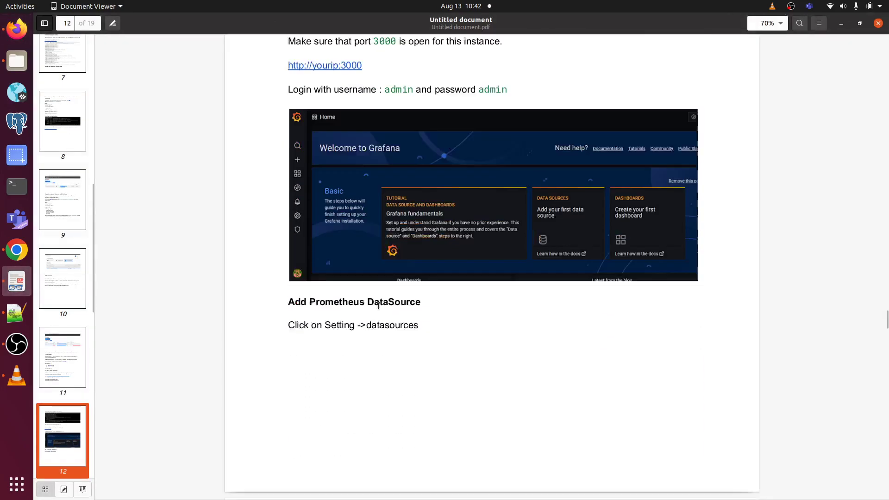
pyautogui.scroll(2, 379, 310)
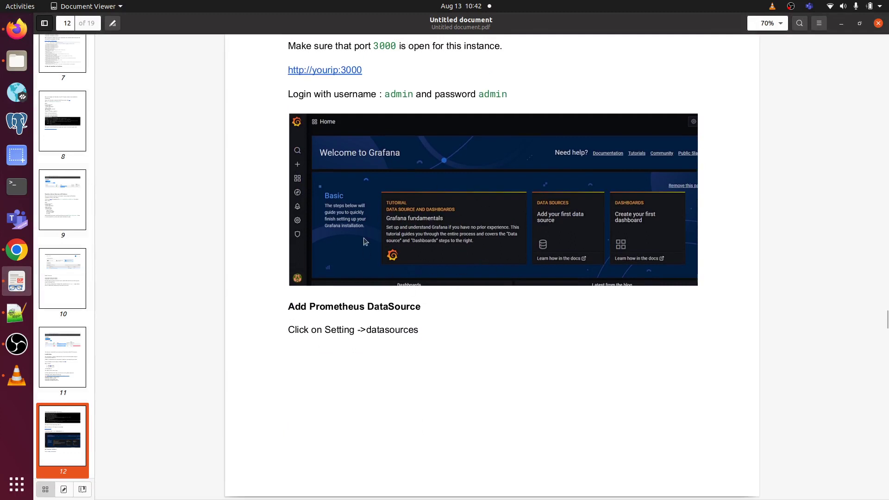
pyautogui.click(17, 29)
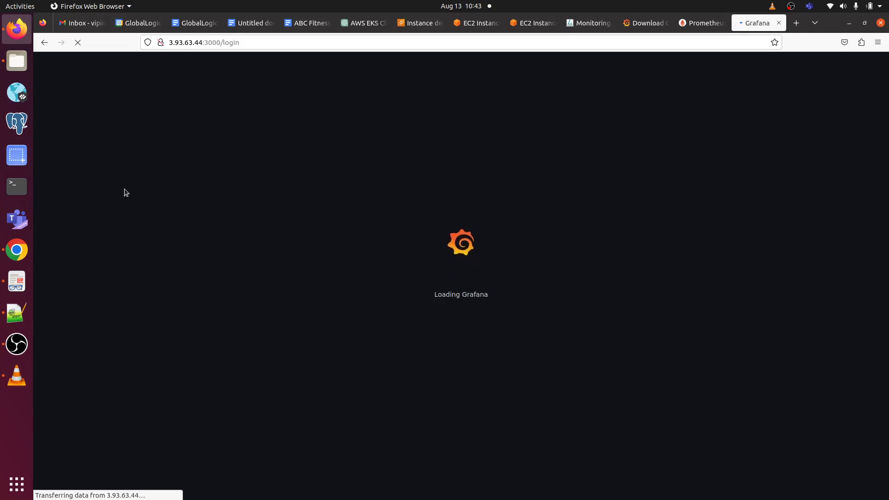
pyautogui.click(17, 281)
pyautogui.scroll(-10, 333, 320)
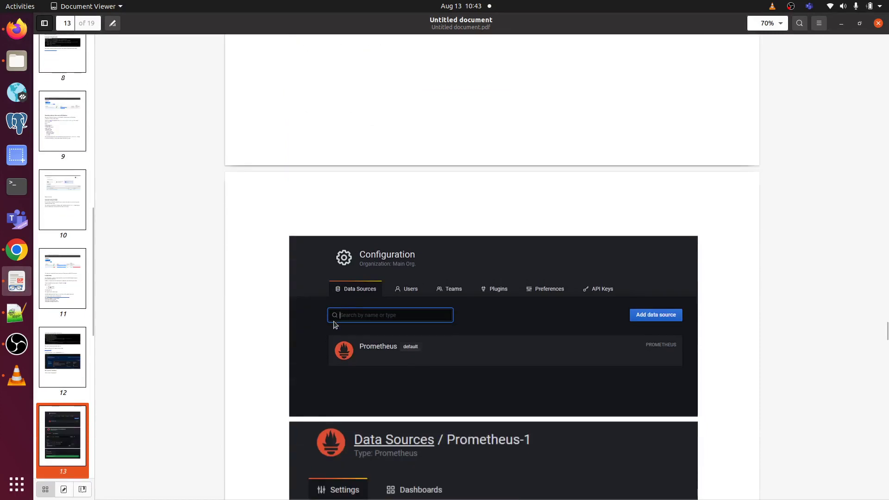
pyautogui.scroll(-4, 334, 322)
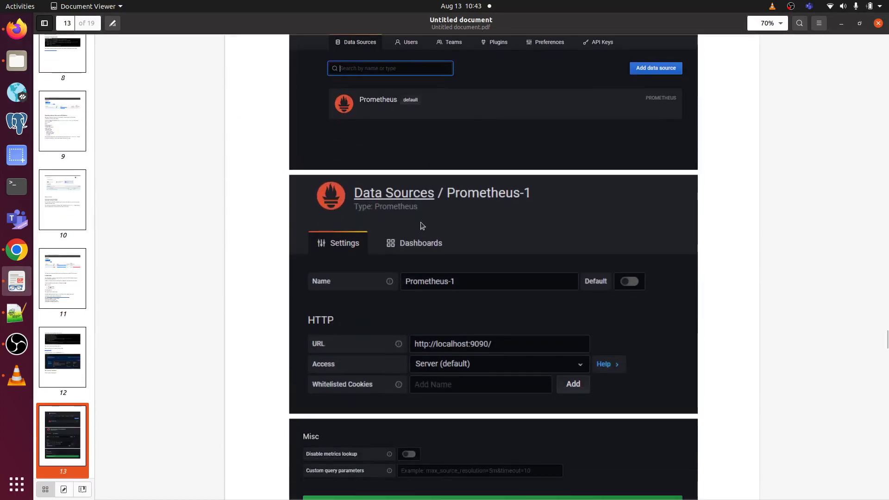
pyautogui.scroll(-12, 421, 225)
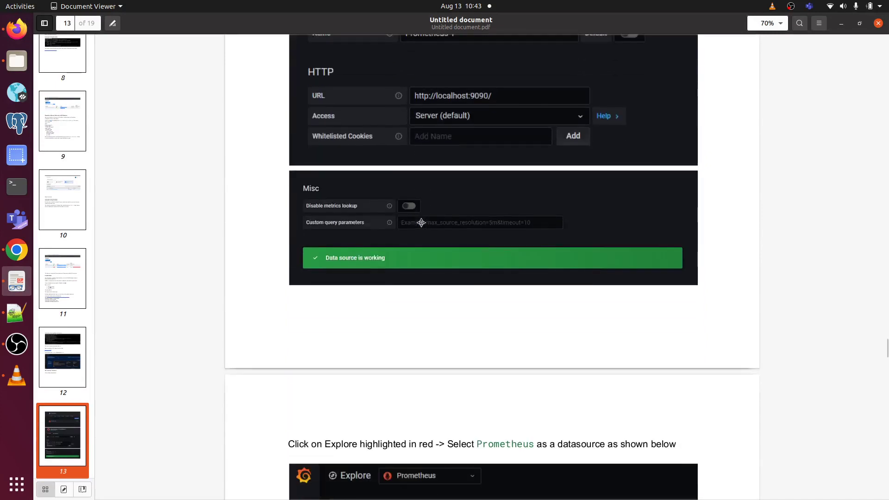
pyautogui.scroll(-4, 421, 225)
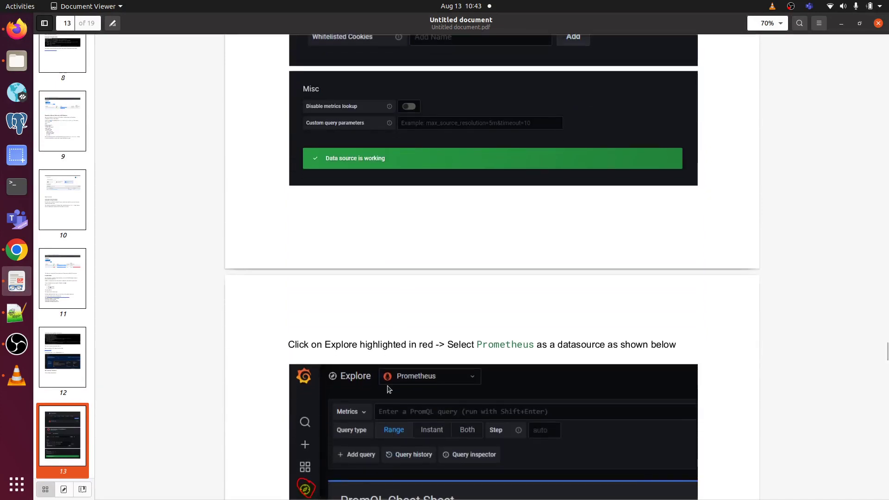
pyautogui.scroll(-8, 389, 387)
pyautogui.scroll(20, 387, 386)
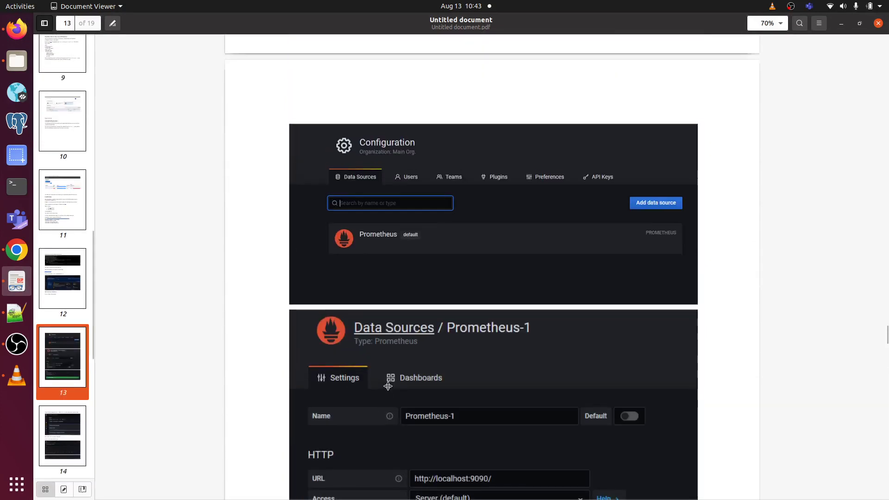
pyautogui.scroll(20, 388, 388)
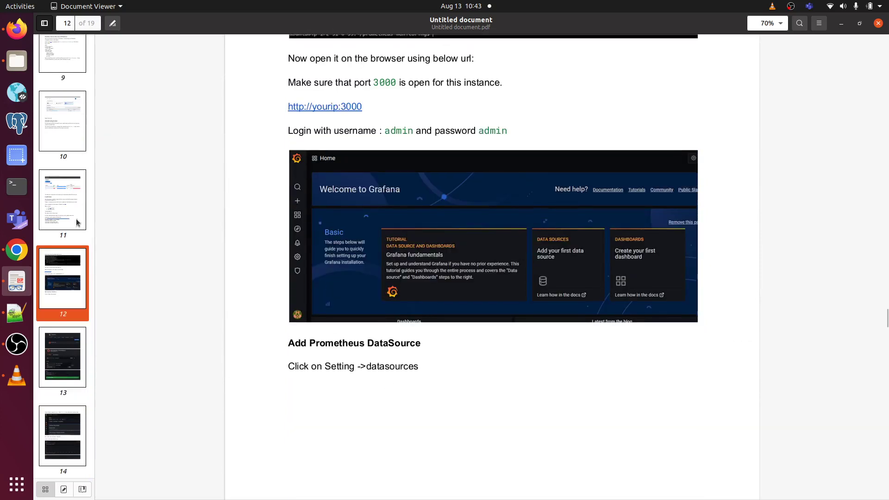
# Step: Reload the Prometheus targets page, then return to the Grafana login page
pyautogui.click(30, 27)
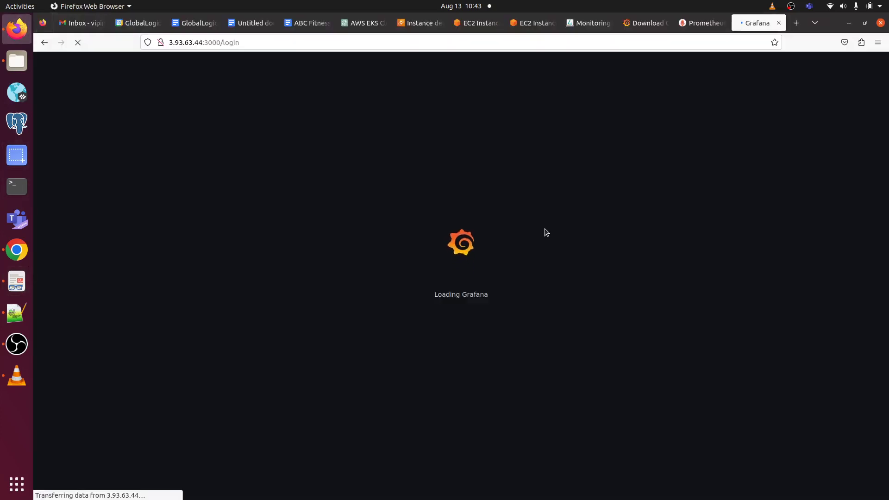
pyautogui.click(708, 27)
pyautogui.click(78, 42)
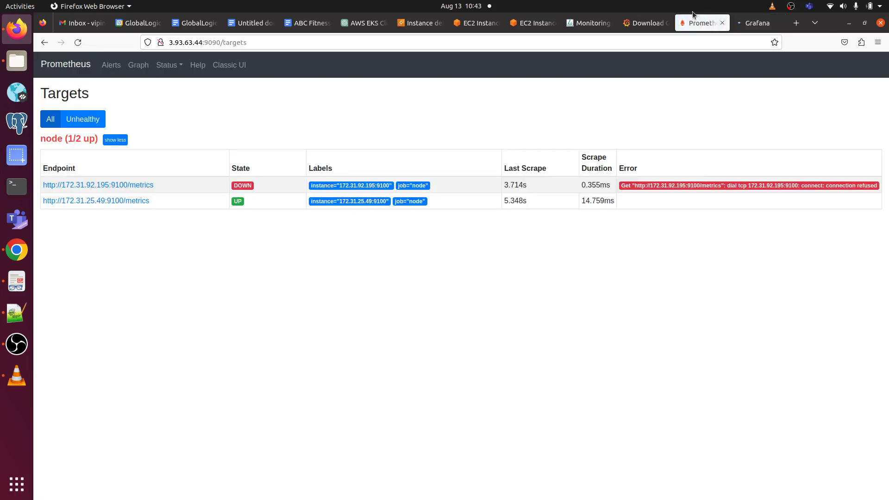
pyautogui.click(740, 26)
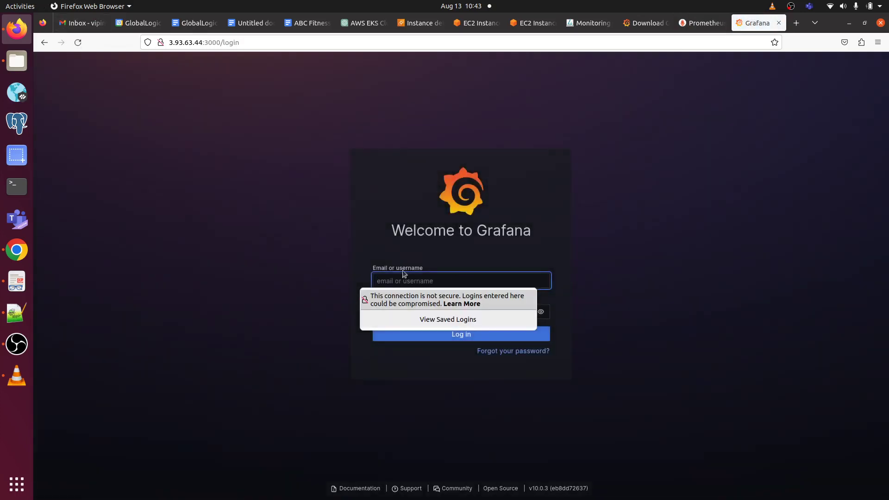
# Step: Log in to Grafana with the default admin username and password
pyautogui.click(402, 282)
pyautogui.write('admin')
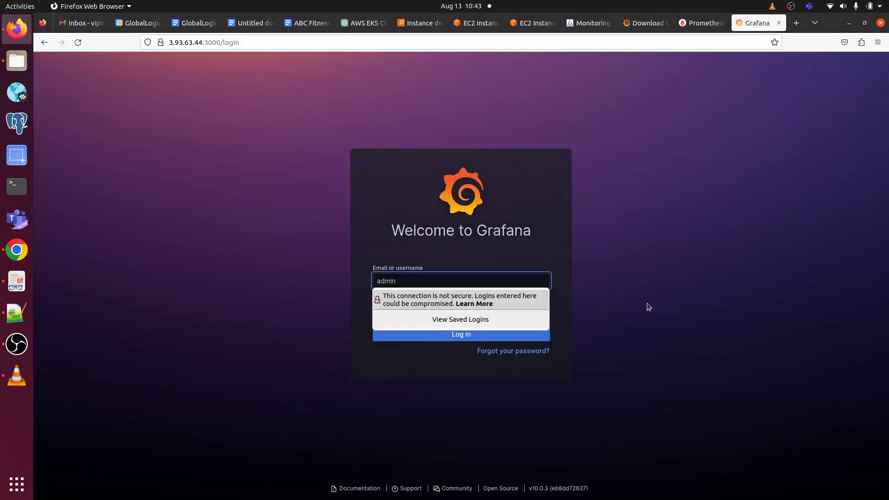
pyautogui.click(452, 311)
pyautogui.click(411, 309)
pyautogui.write('a')
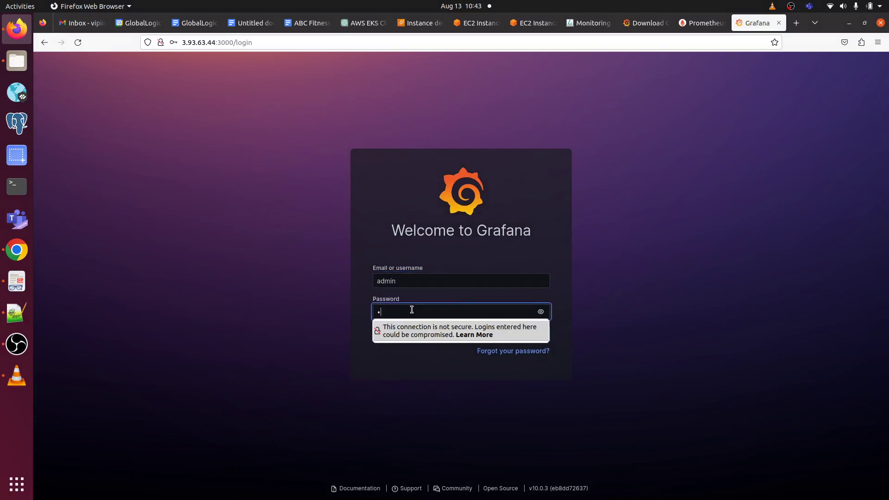
pyautogui.write('dmin')
pyautogui.press('Return')
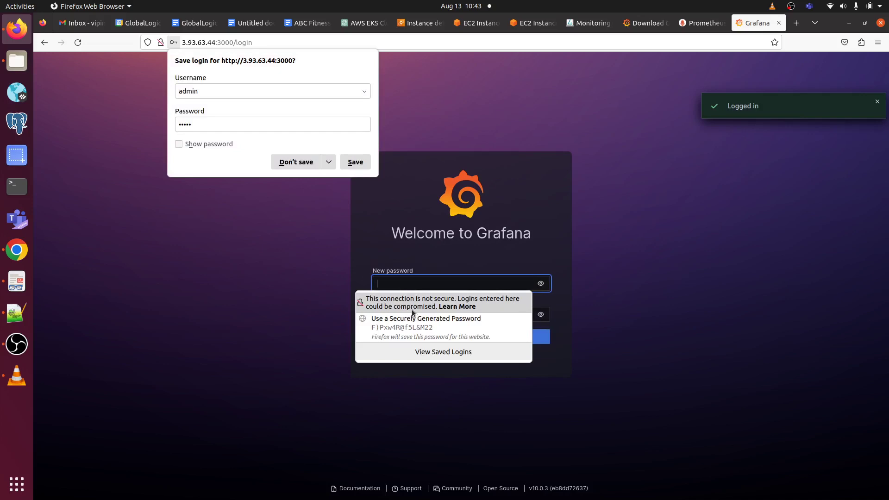
pyautogui.click(654, 273)
# Step: Enter and confirm a new admin password, then submit it
pyautogui.click(387, 281)
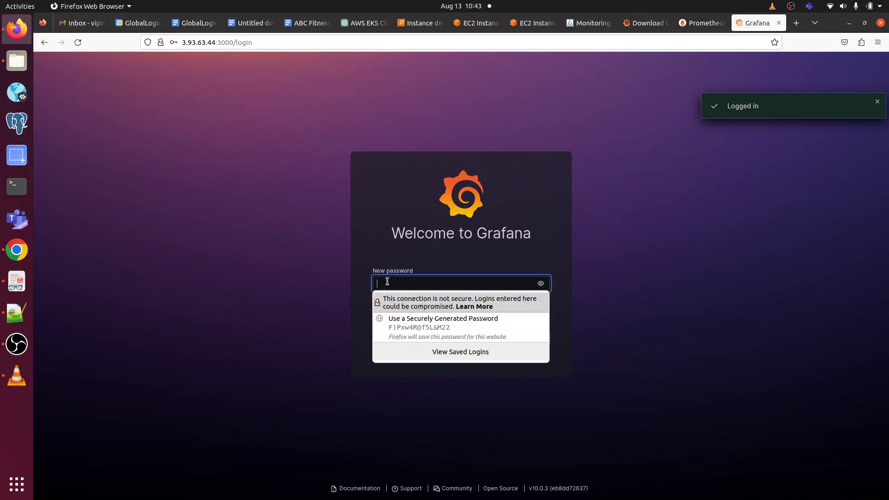
pyautogui.write('a')
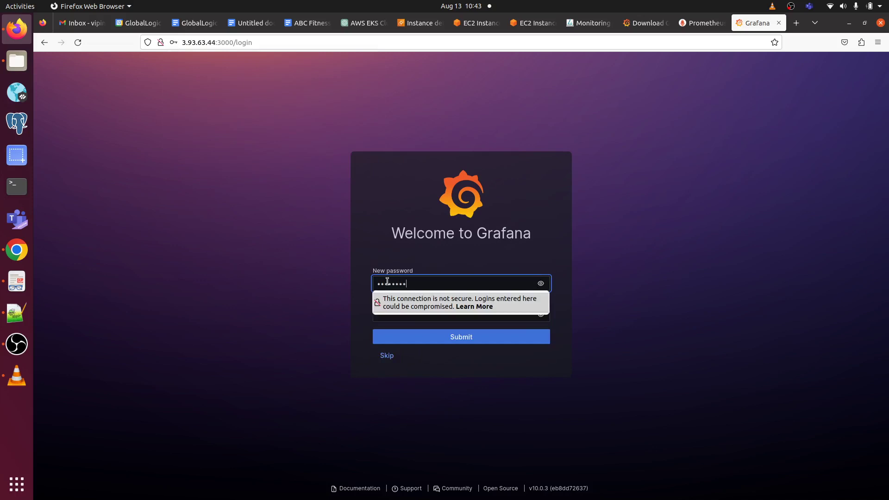
pyautogui.click(649, 270)
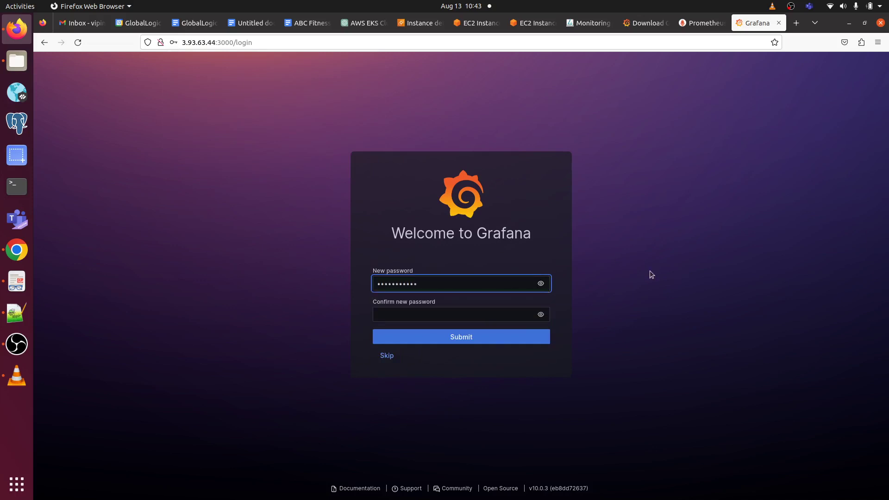
pyautogui.click(460, 314)
pyautogui.write('a')
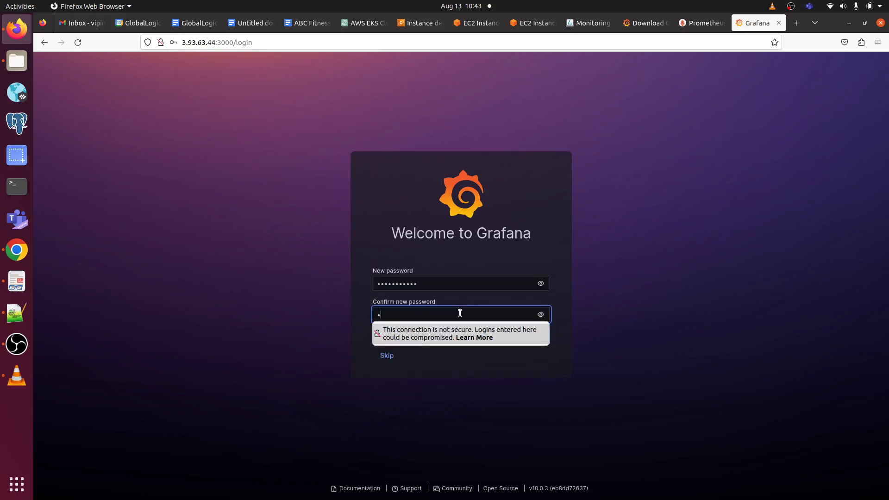
pyautogui.press('BackSpace')
pyautogui.write('a')
pyautogui.click(671, 299)
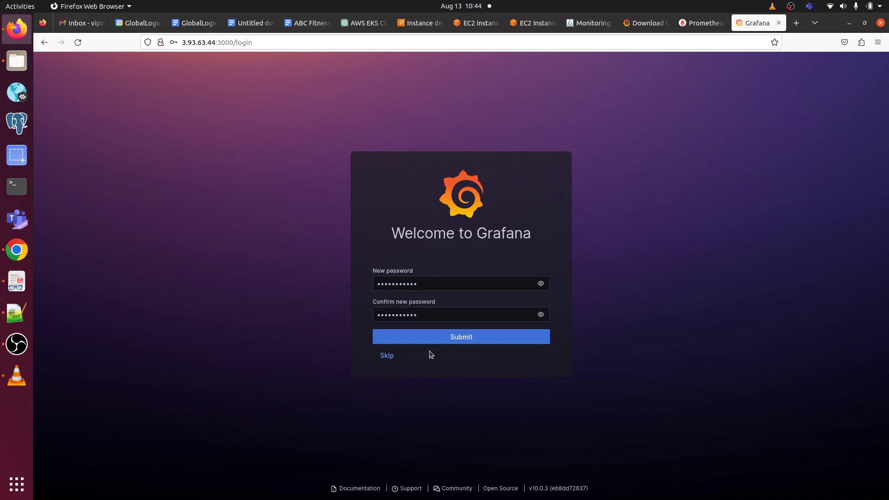
pyautogui.click(458, 339)
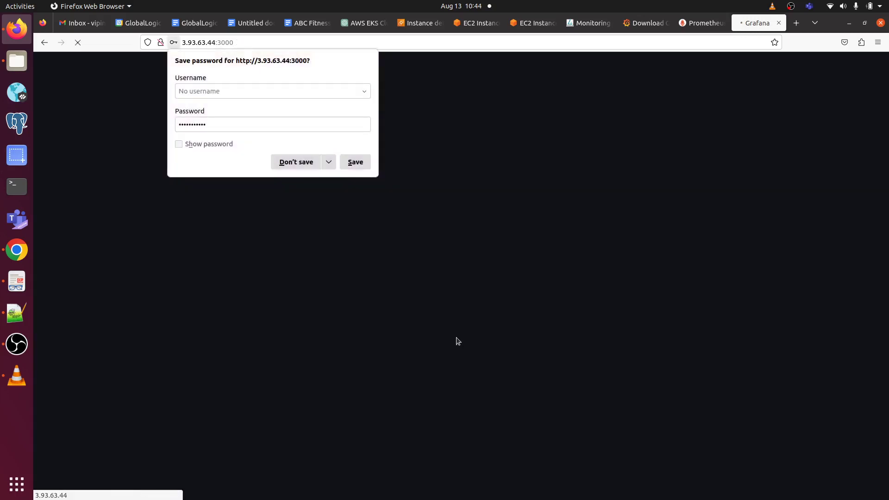
pyautogui.click(310, 162)
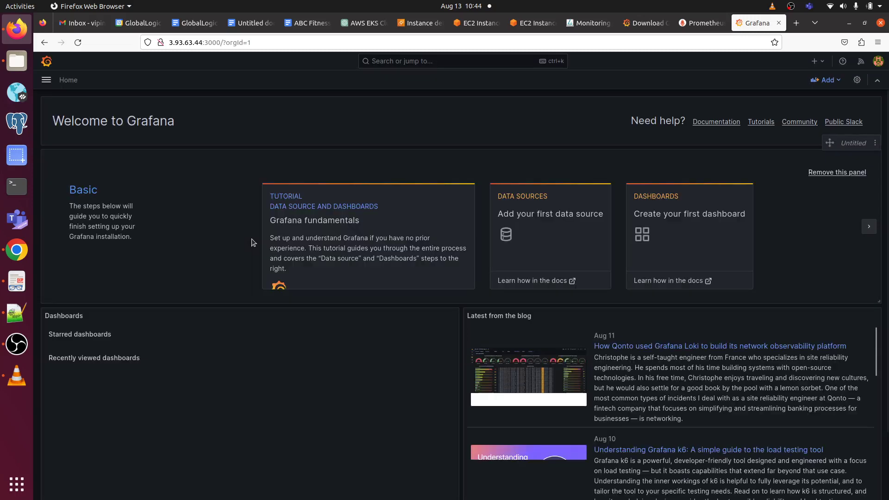
pyautogui.click(534, 197)
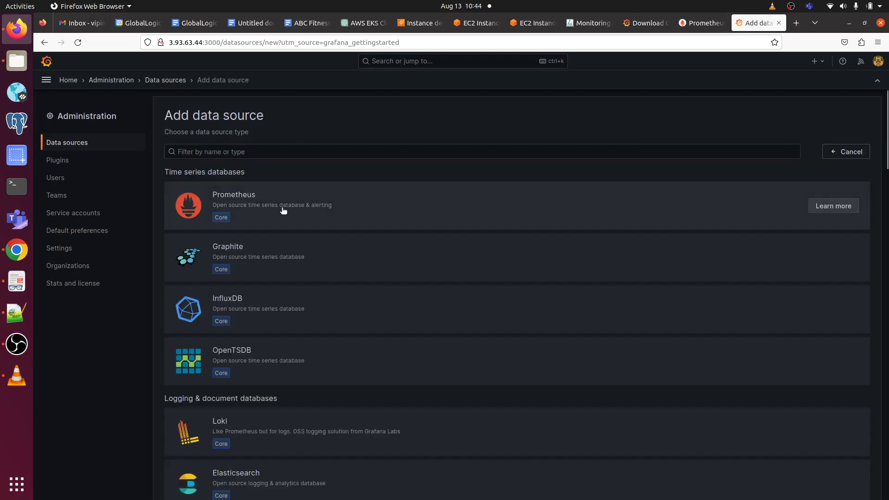
pyautogui.click(284, 210)
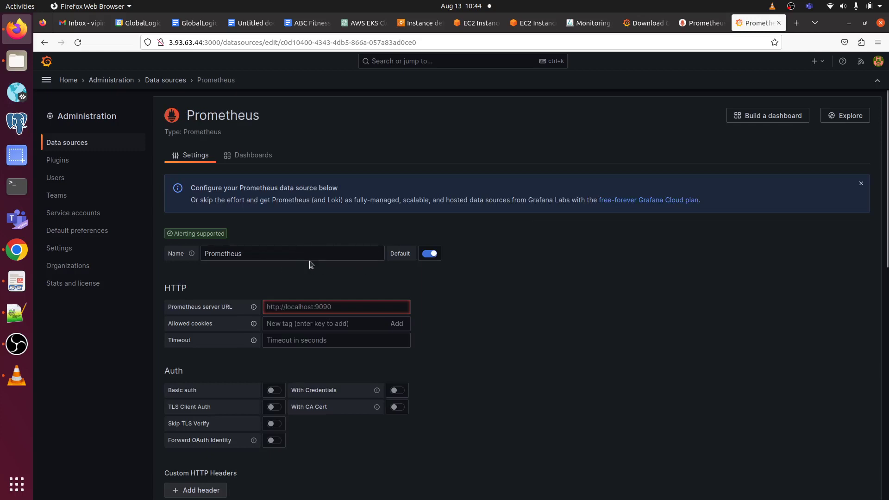
pyautogui.click(344, 310)
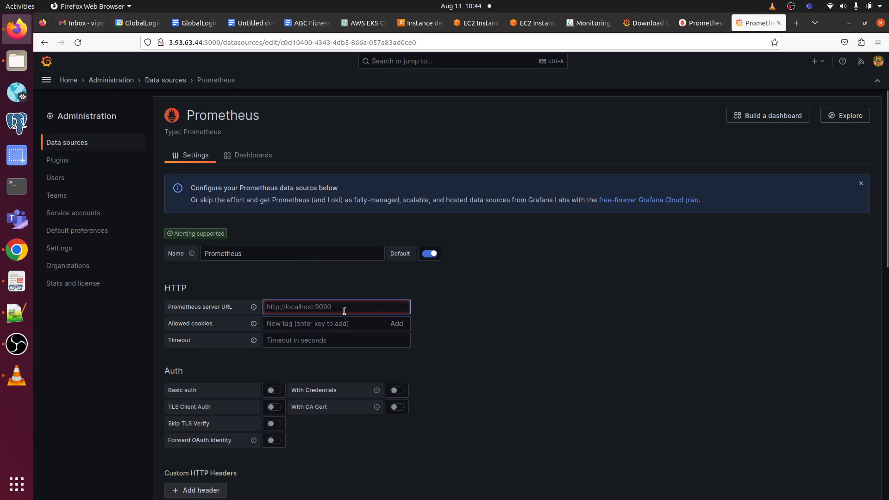
pyautogui.write('http')
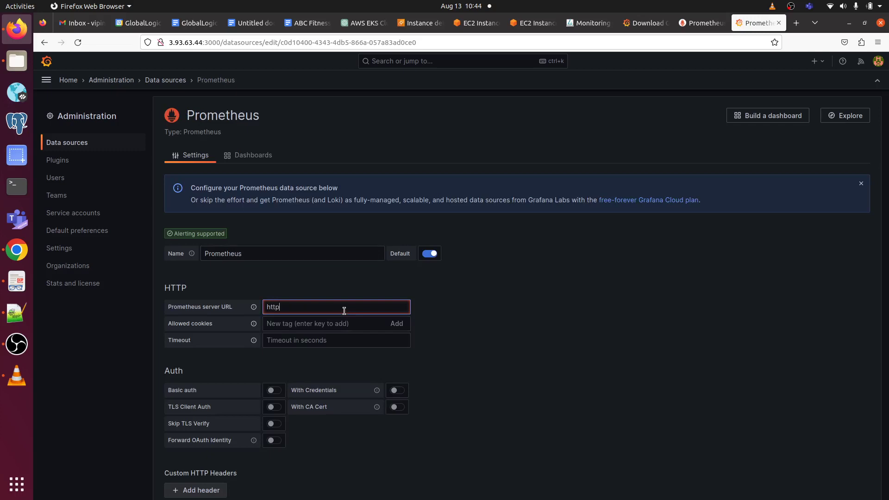
pyautogui.write('://localh')
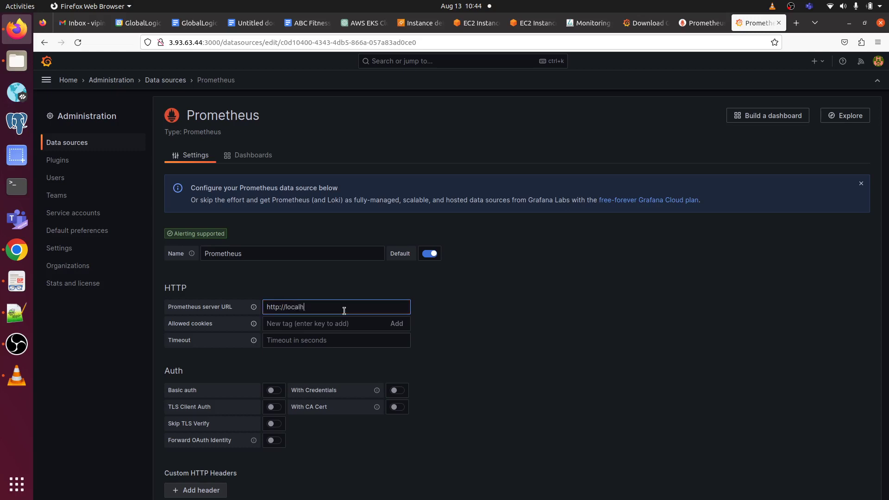
pyautogui.write('ost:9090/')
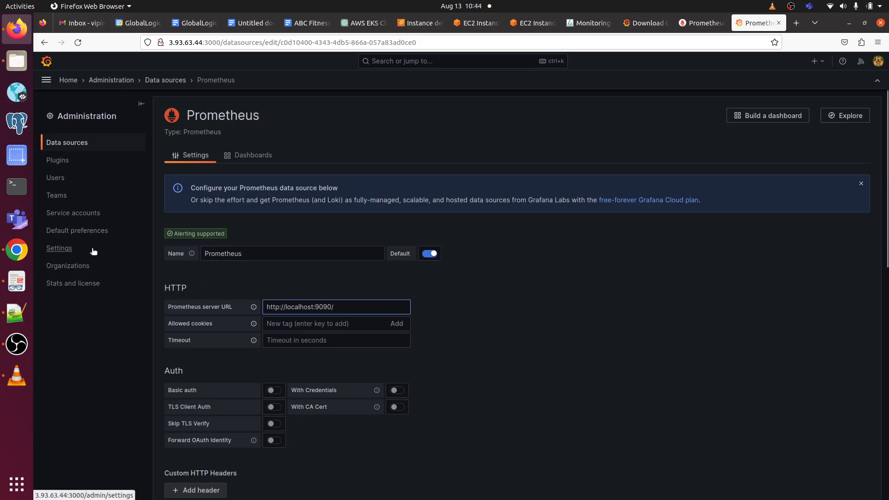
pyautogui.click(17, 281)
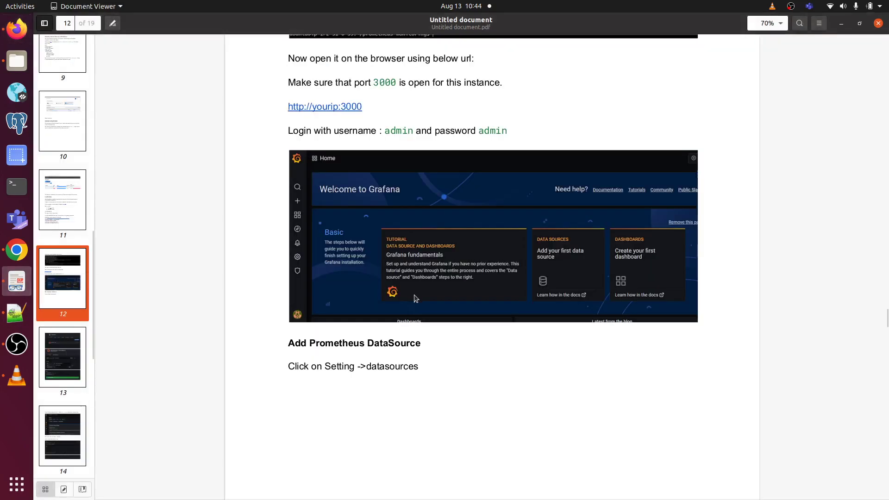
pyautogui.scroll(15, 414, 294)
pyautogui.scroll(-20, 414, 295)
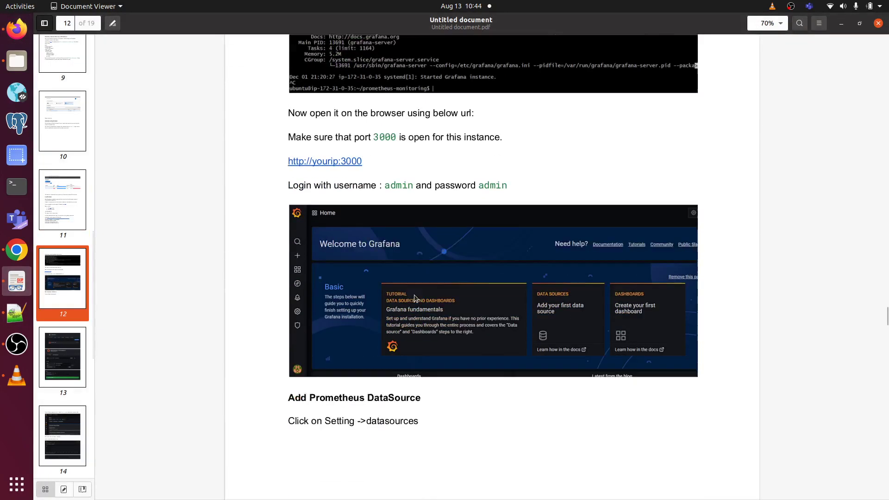
pyautogui.scroll(-6, 414, 295)
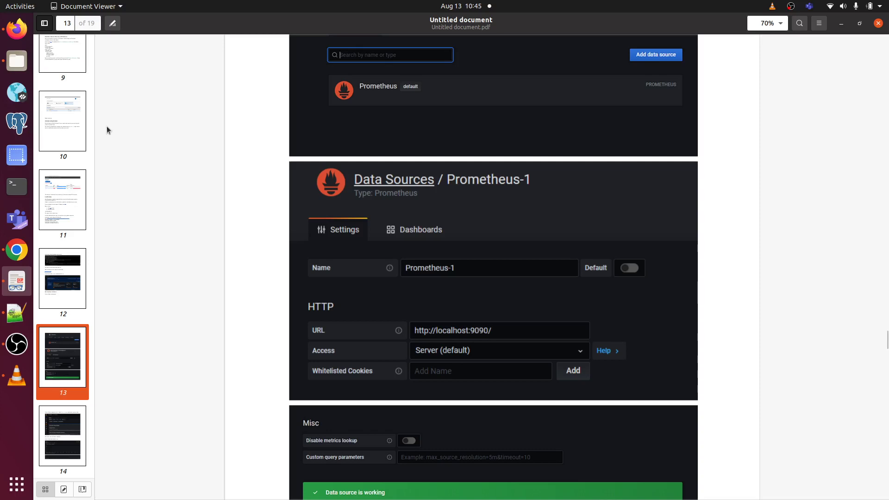
pyautogui.click(17, 29)
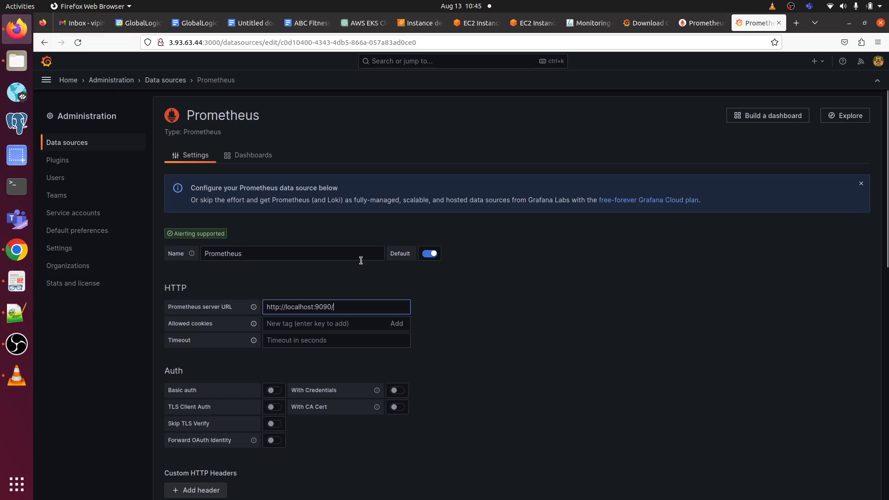
pyautogui.scroll(-8, 356, 310)
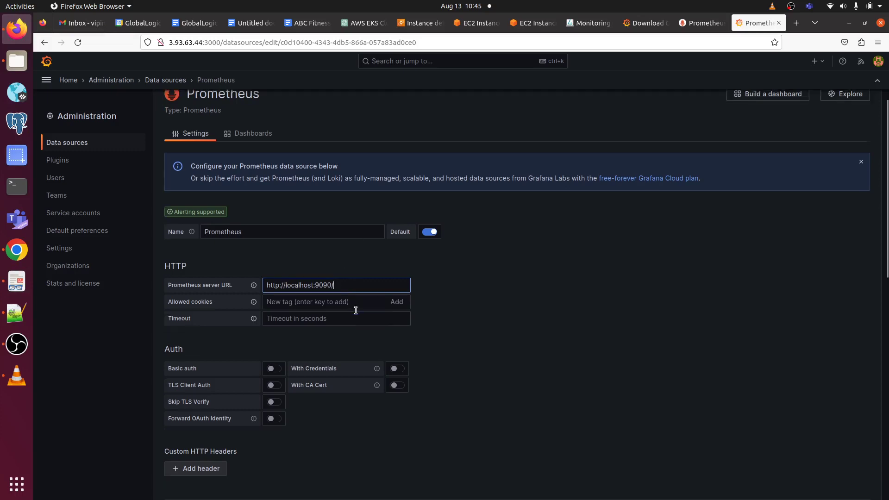
pyautogui.scroll(-2, 270, 385)
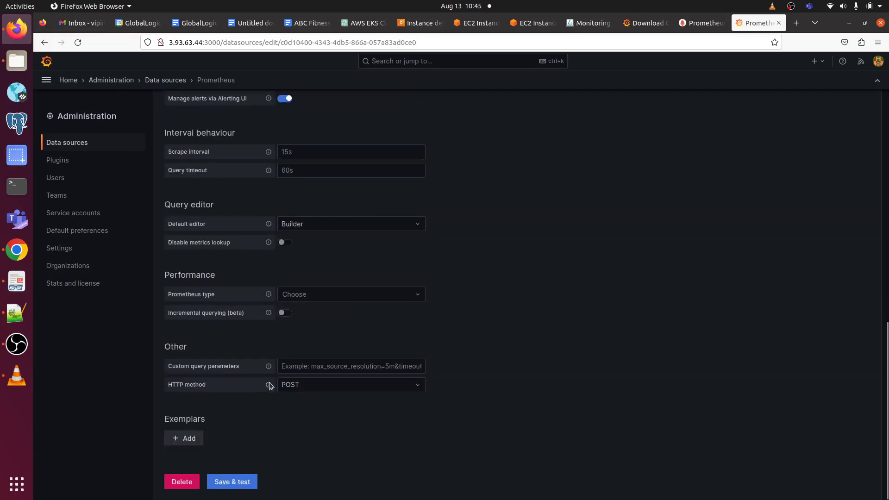
pyautogui.click(230, 481)
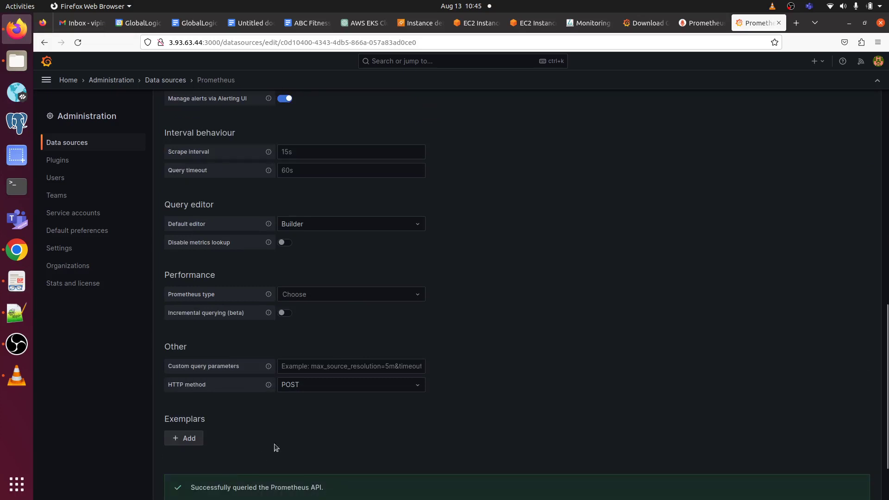
pyautogui.scroll(-2, 279, 443)
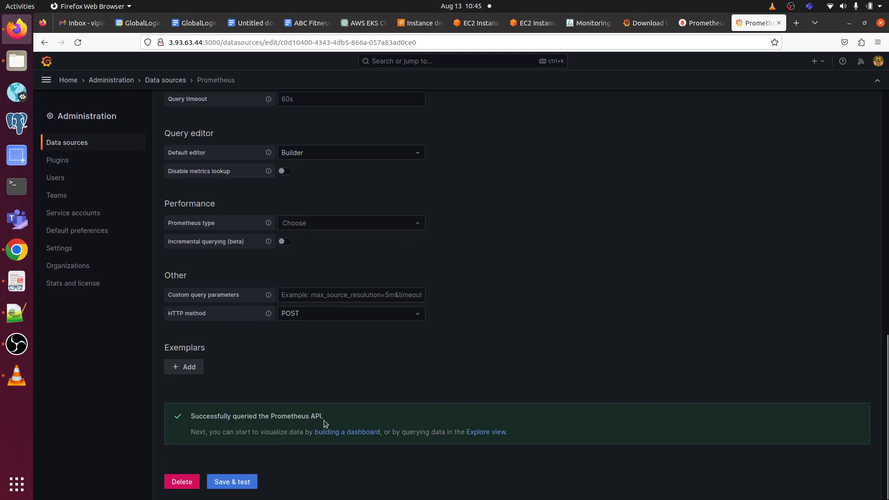
pyautogui.scroll(15, 324, 420)
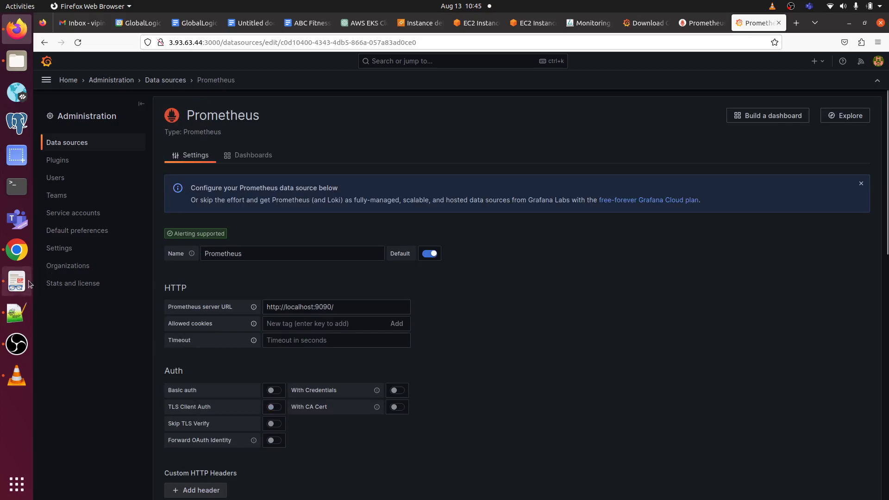
pyautogui.click(17, 281)
pyautogui.scroll(-10, 407, 340)
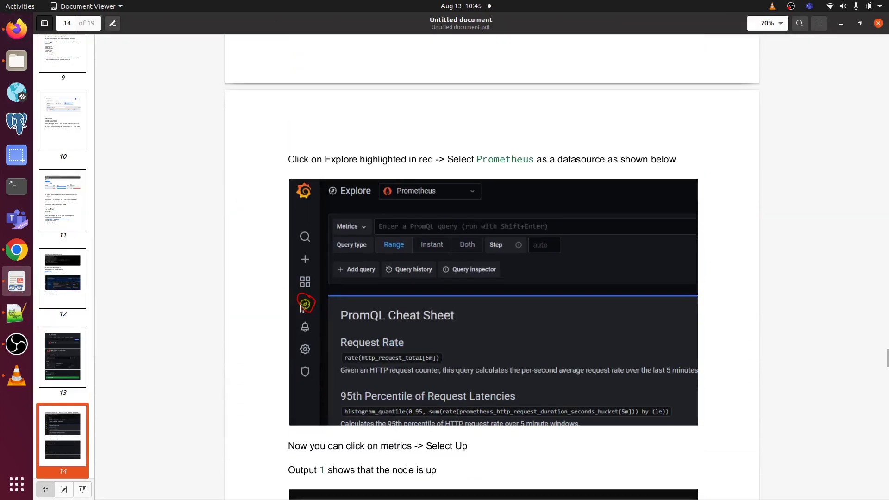
pyautogui.click(14, 37)
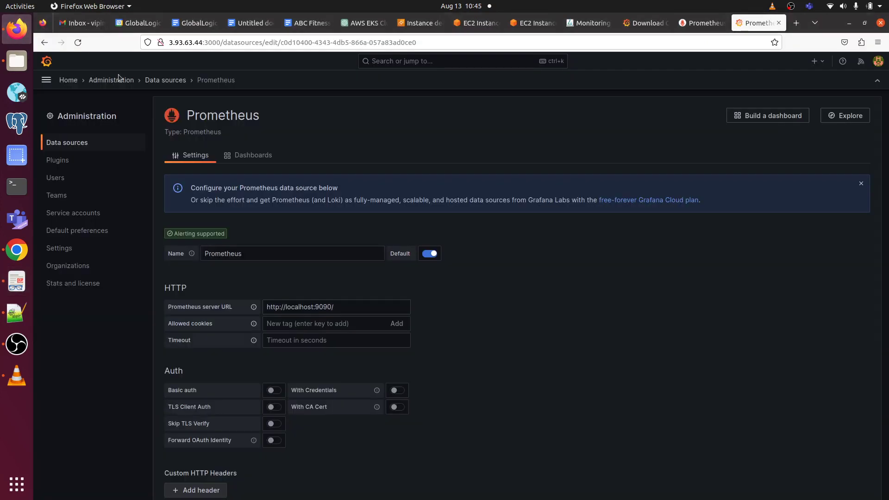
# Step: Run an Explore query on 'up', showing 172.31.25.49:9100 at 1 and 172.31.92.195:9100 at 0
pyautogui.click(47, 80)
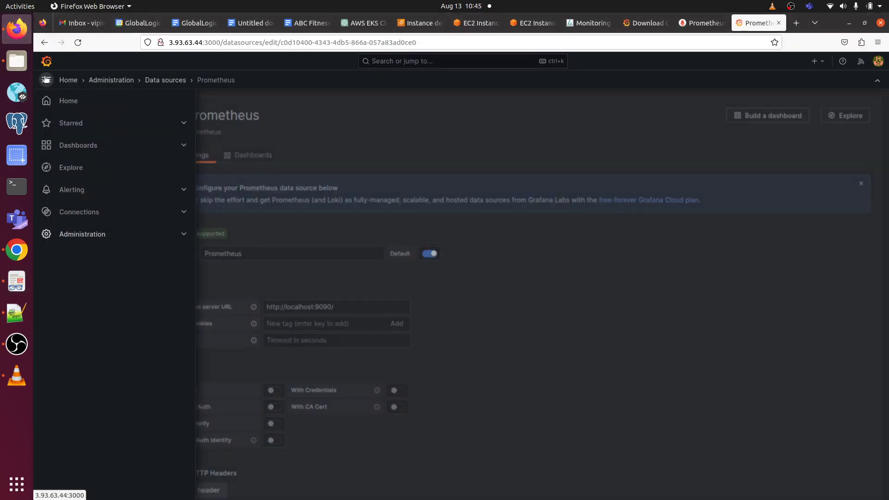
pyautogui.click(73, 170)
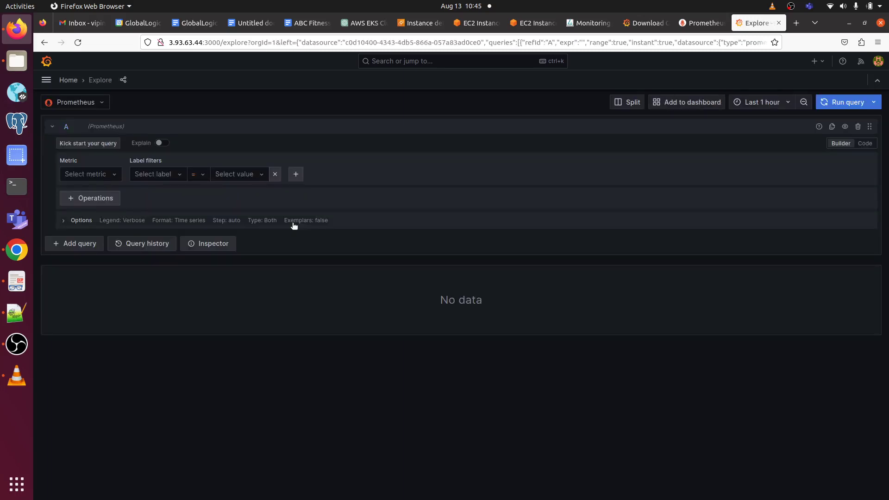
pyautogui.click(112, 174)
pyautogui.scroll(-20, 141, 266)
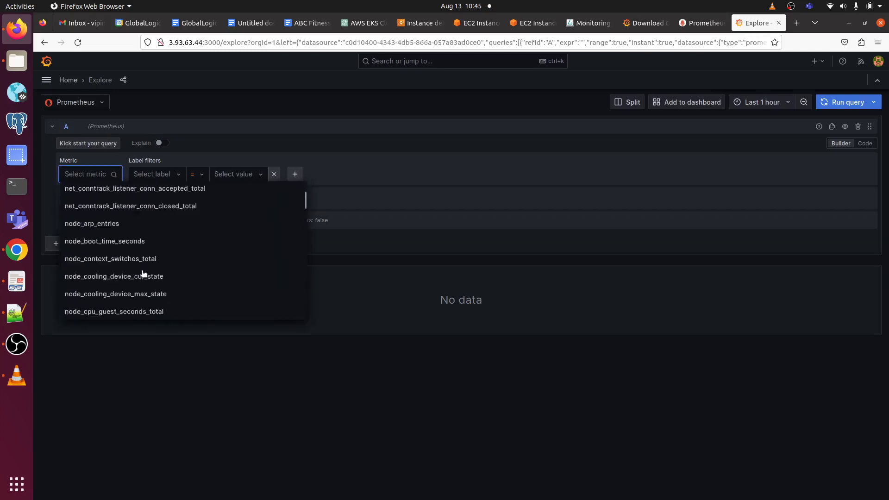
pyautogui.scroll(-20, 143, 274)
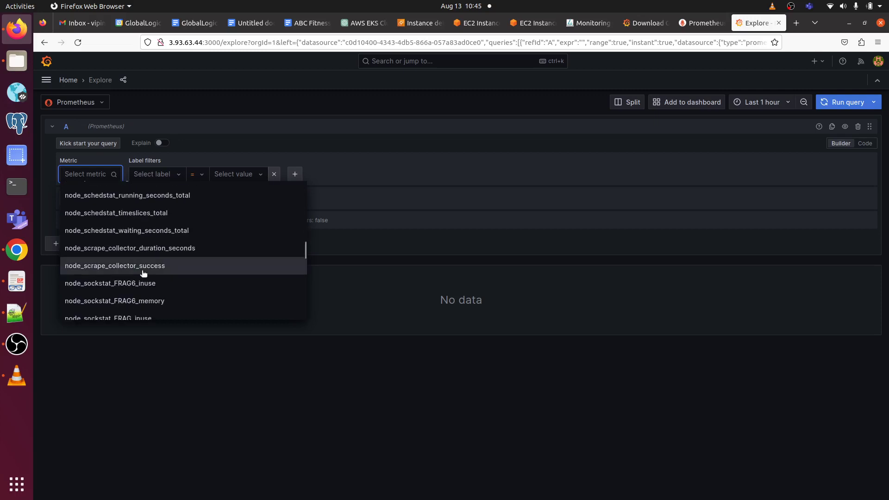
pyautogui.scroll(-20, 143, 274)
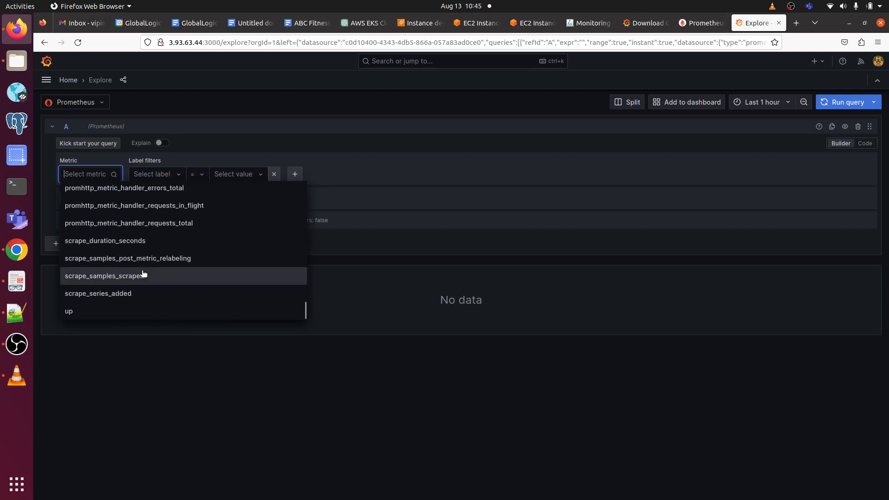
pyautogui.click(111, 318)
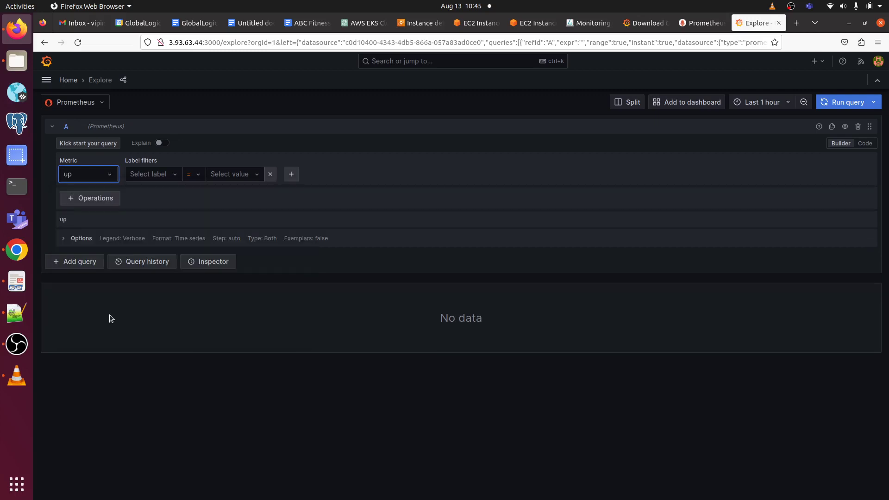
pyautogui.click(850, 103)
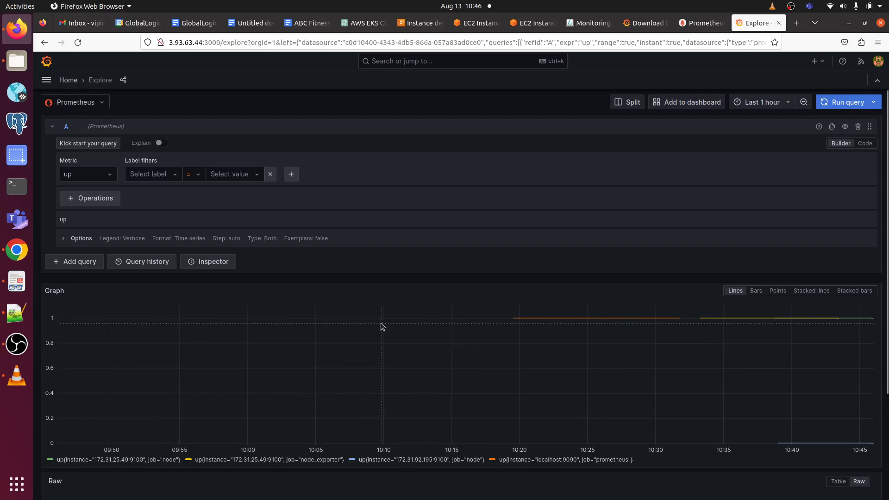
pyautogui.scroll(-1, 381, 326)
pyautogui.scroll(-3, 381, 325)
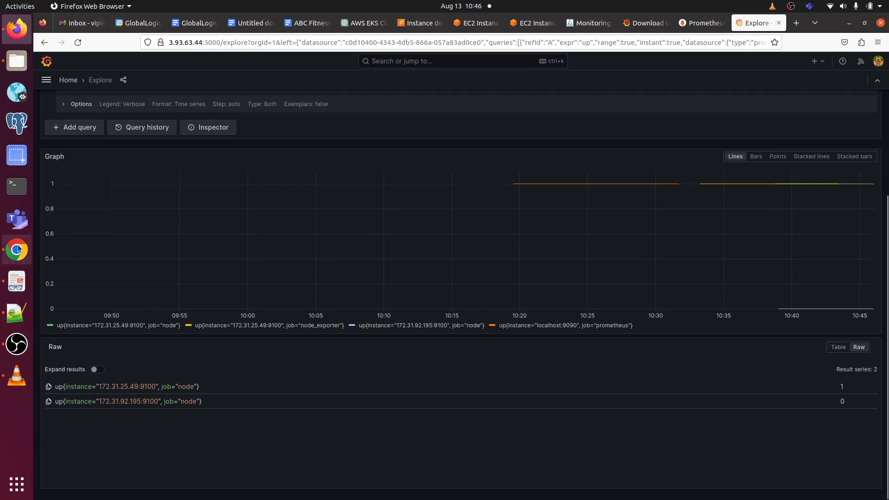
# Step: Scroll the setup guide to the dashboard-import instructions
pyautogui.click(17, 281)
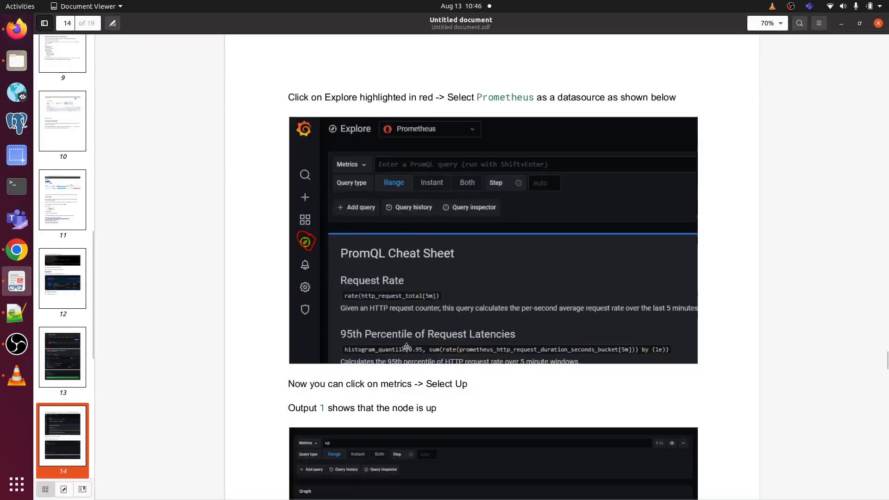
pyautogui.scroll(-5, 406, 347)
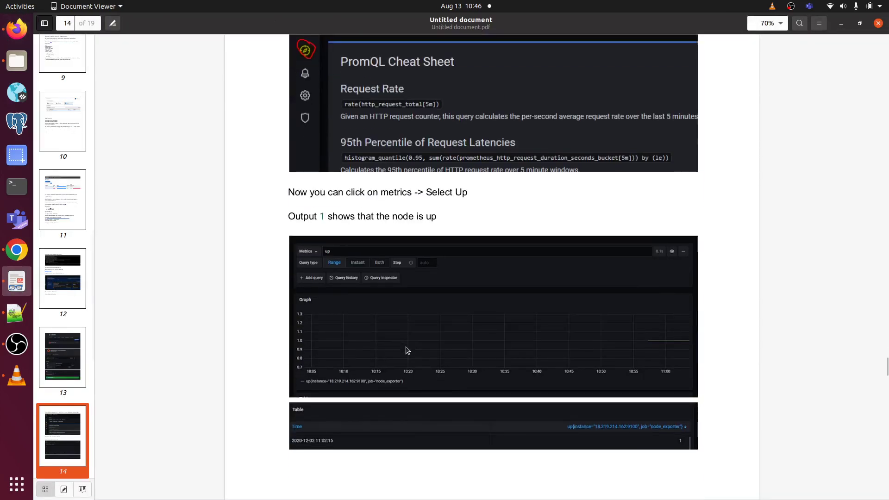
pyautogui.scroll(-11, 406, 351)
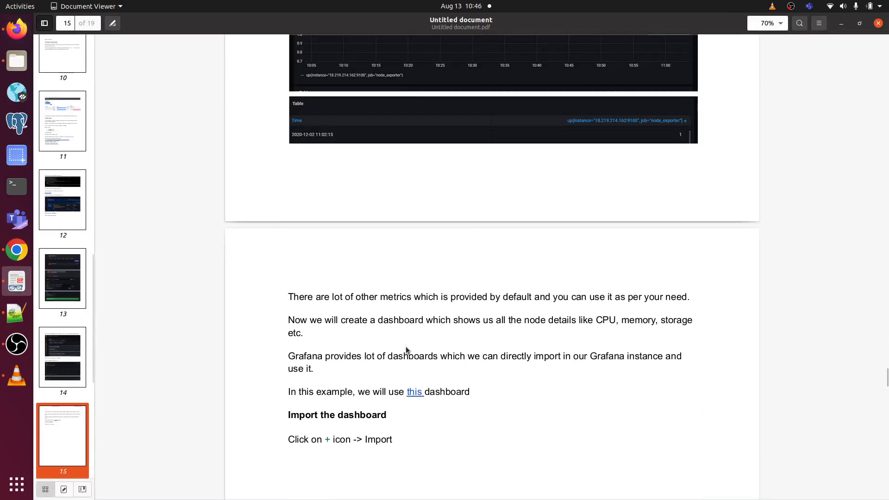
pyautogui.scroll(-1, 406, 351)
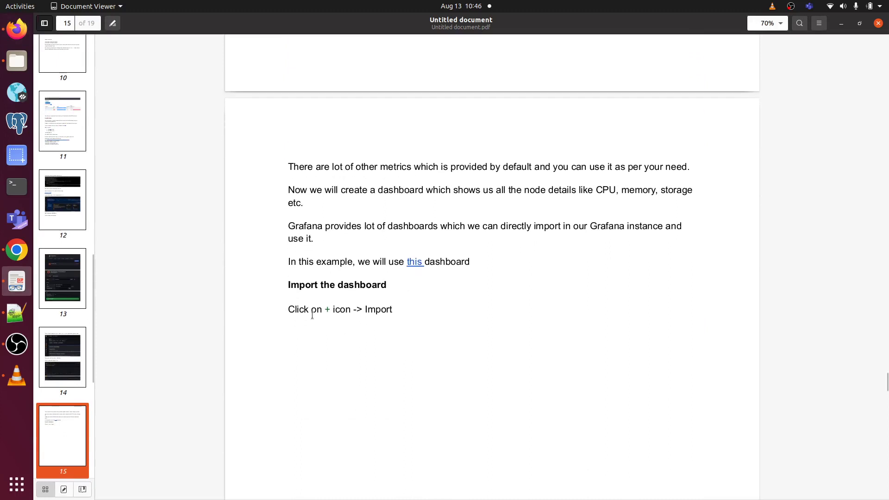
# Step: Open Grafana's Import dashboard page through Dashboards > New > Import
pyautogui.click(25, 26)
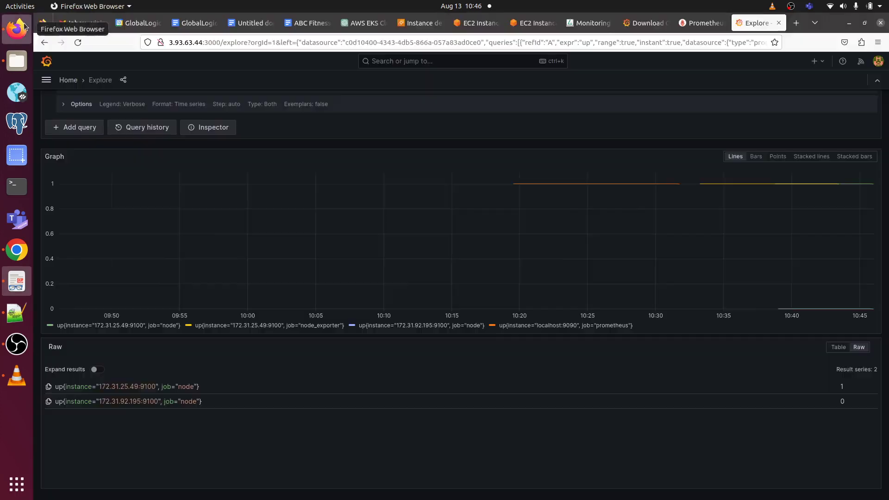
pyautogui.click(45, 81)
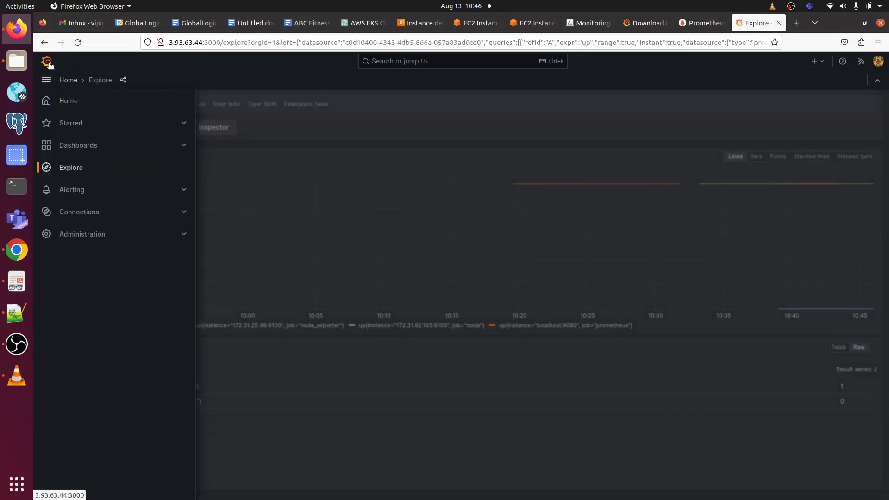
pyautogui.click(69, 146)
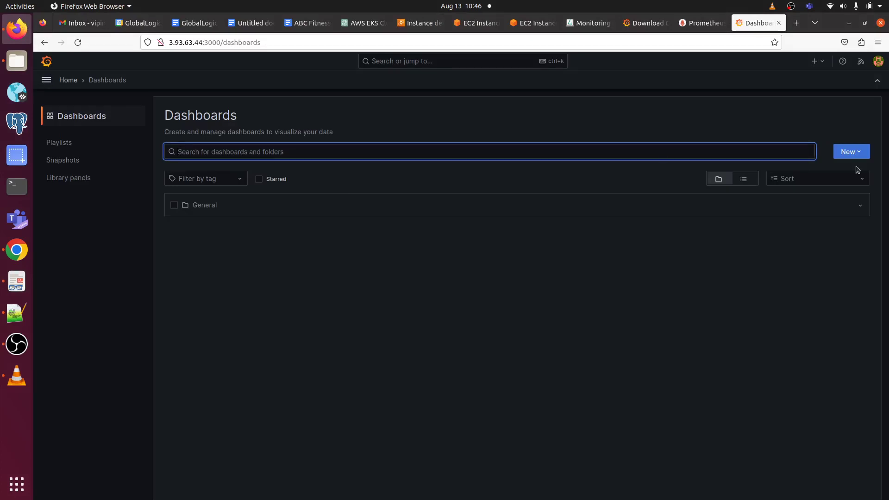
pyautogui.click(849, 157)
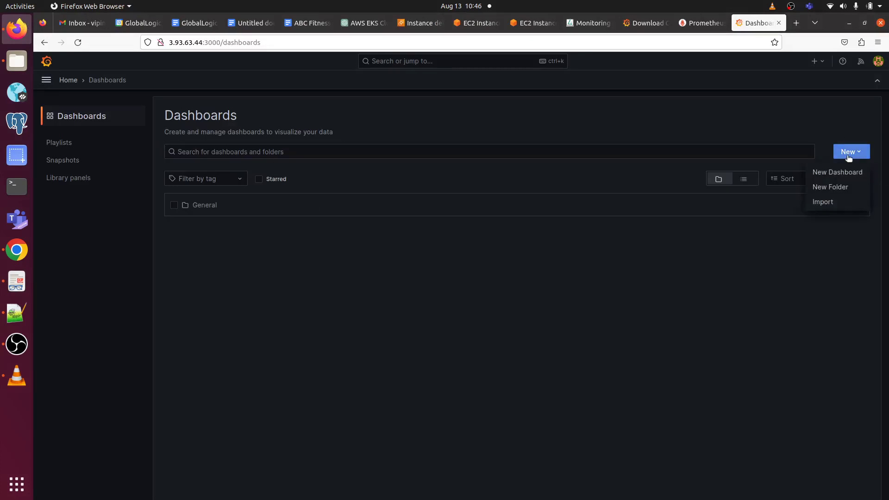
pyautogui.click(839, 201)
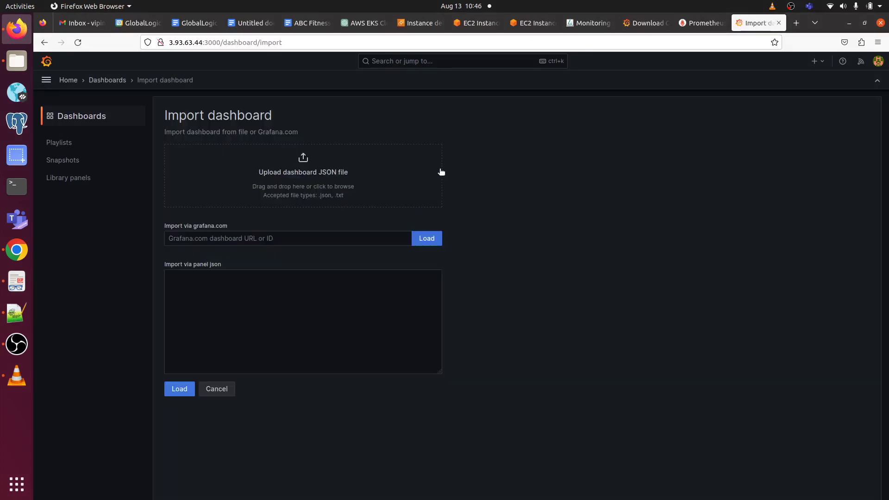
# Step: Load dashboard ID 1860 (Node Exporter Full) from Grafana.com
pyautogui.click(293, 238)
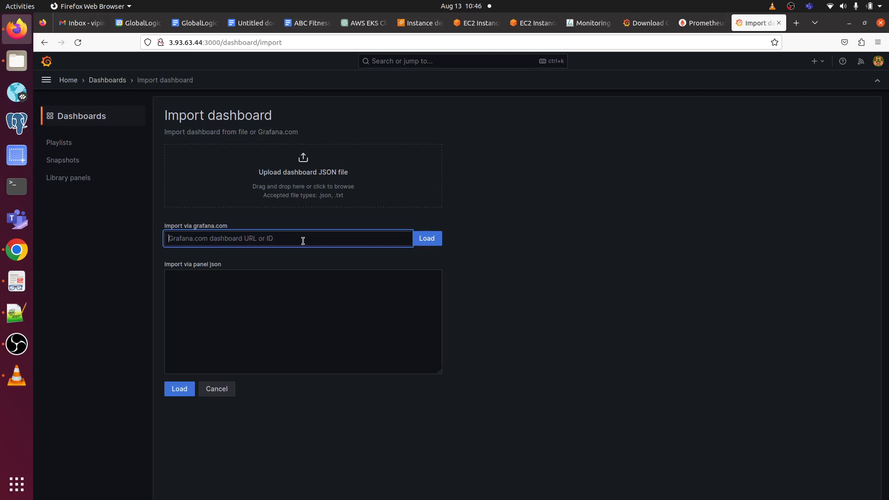
pyautogui.write('18')
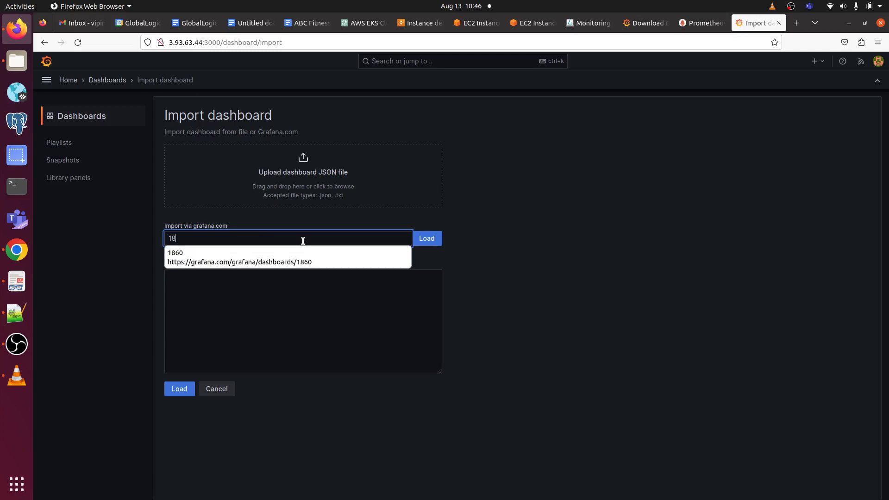
pyautogui.write('60')
pyautogui.click(572, 283)
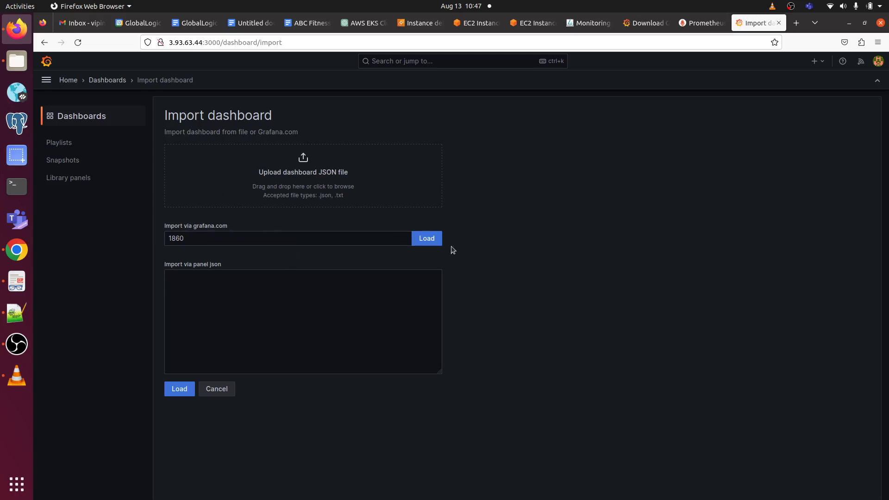
pyautogui.click(425, 238)
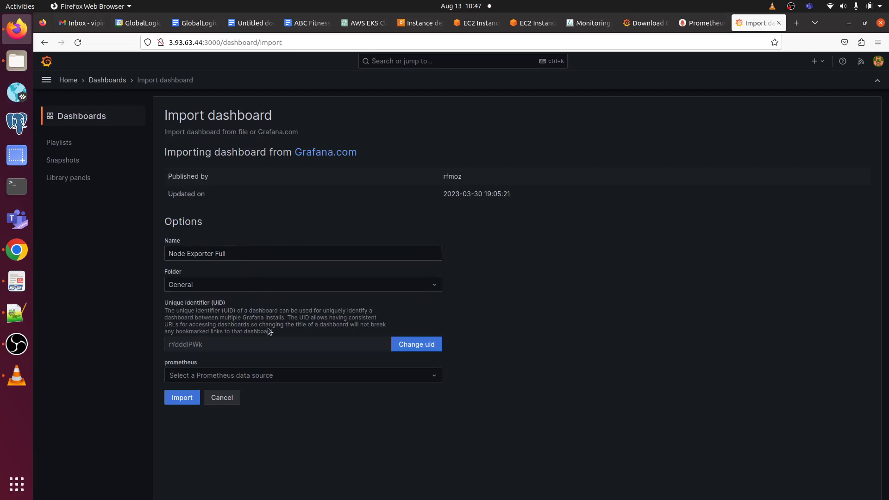
# Step: Set the dashboard's data source to Prometheus and import it
pyautogui.click(261, 374)
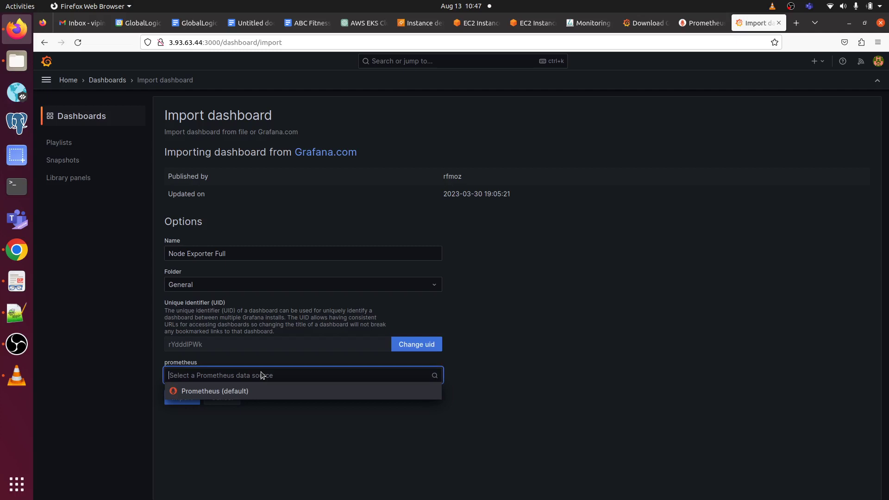
pyautogui.click(250, 391)
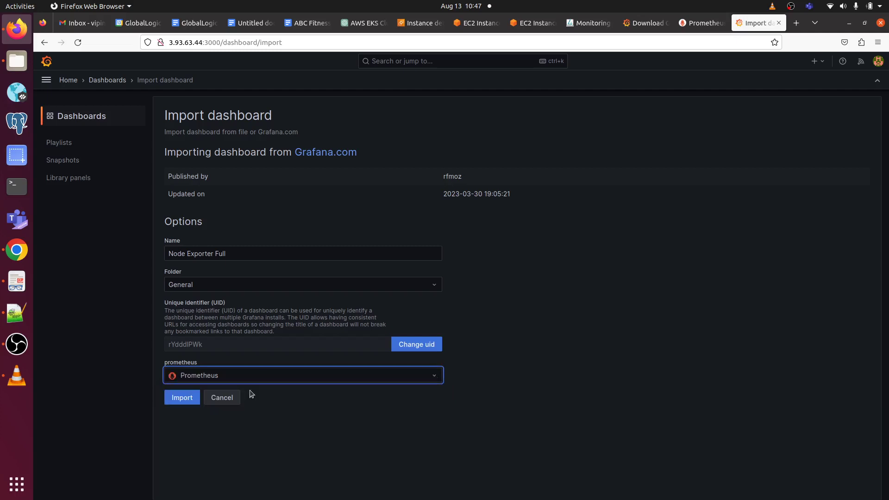
pyautogui.click(183, 400)
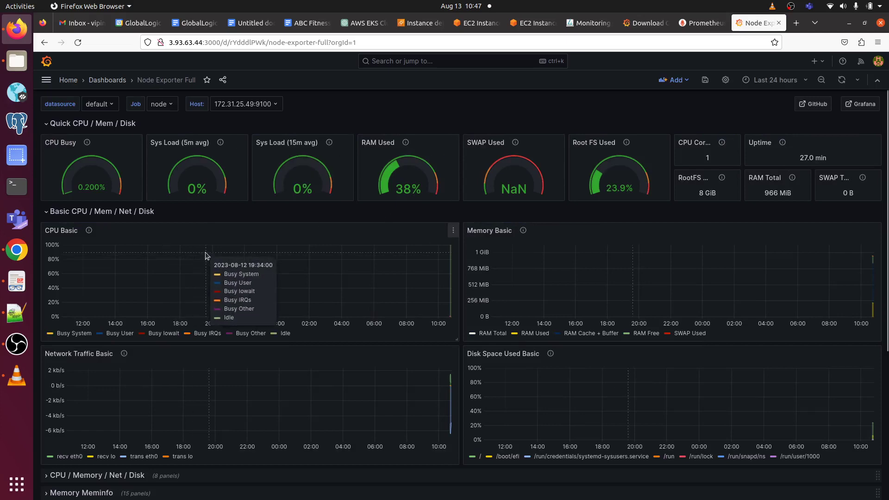
# Step: Scroll through the Node Exporter Full panels for host 172.31.25.49:9100 and back to the top
pyautogui.scroll(-5, 205, 254)
pyautogui.scroll(5, 204, 254)
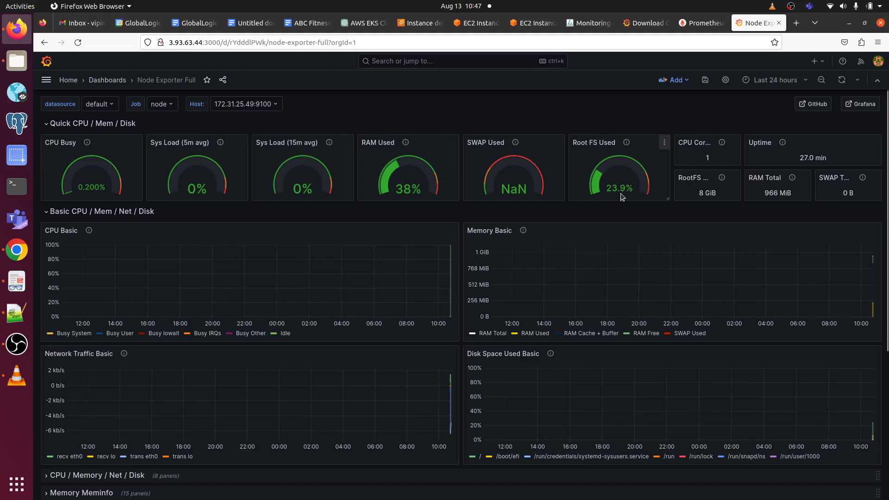
pyautogui.scroll(-5, 625, 197)
pyautogui.scroll(5, 628, 197)
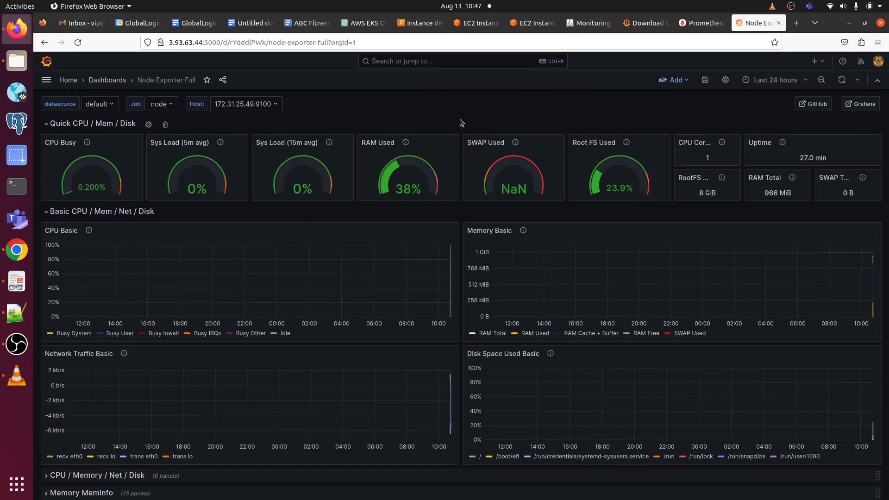
pyautogui.click(431, 26)
pyautogui.click(470, 27)
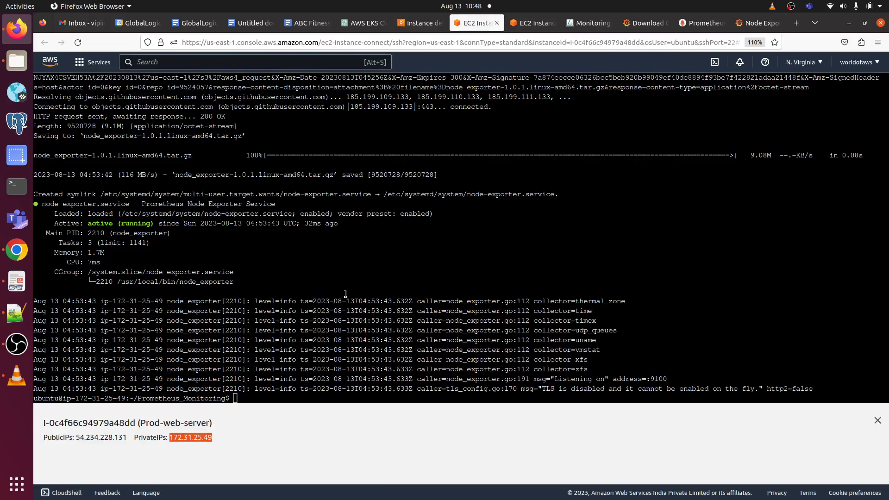
pyautogui.click(530, 26)
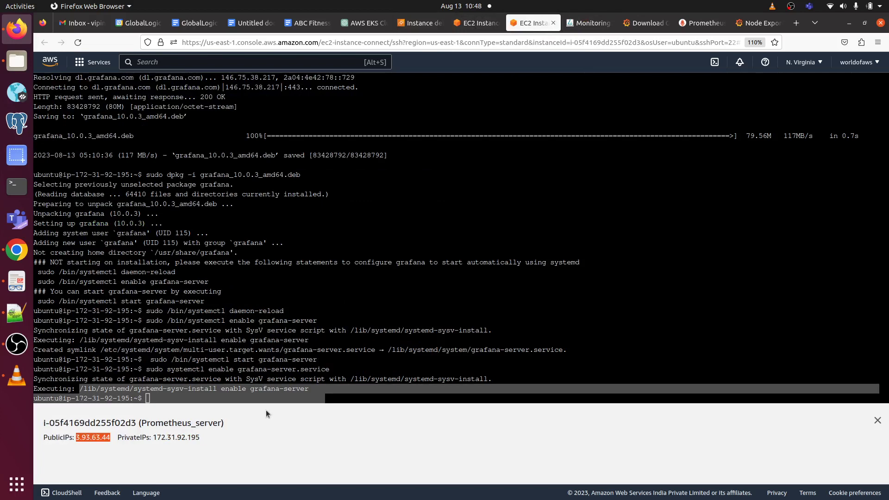
pyautogui.click(261, 394)
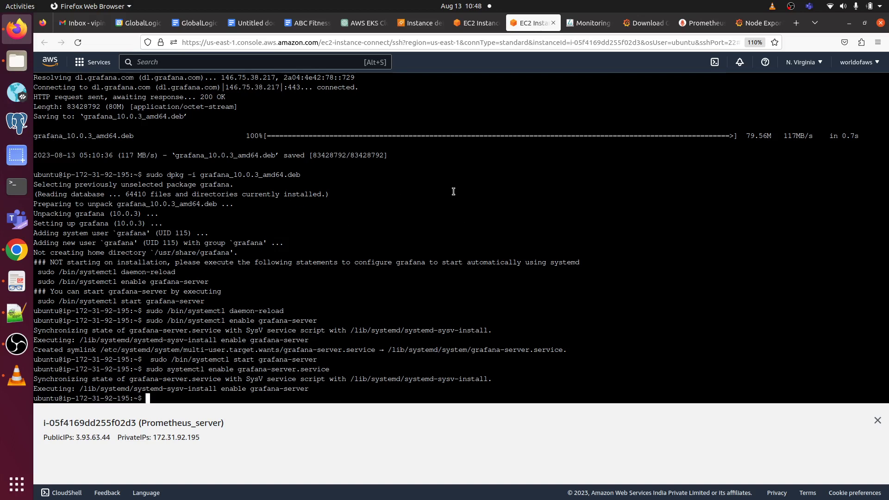
pyautogui.click(752, 25)
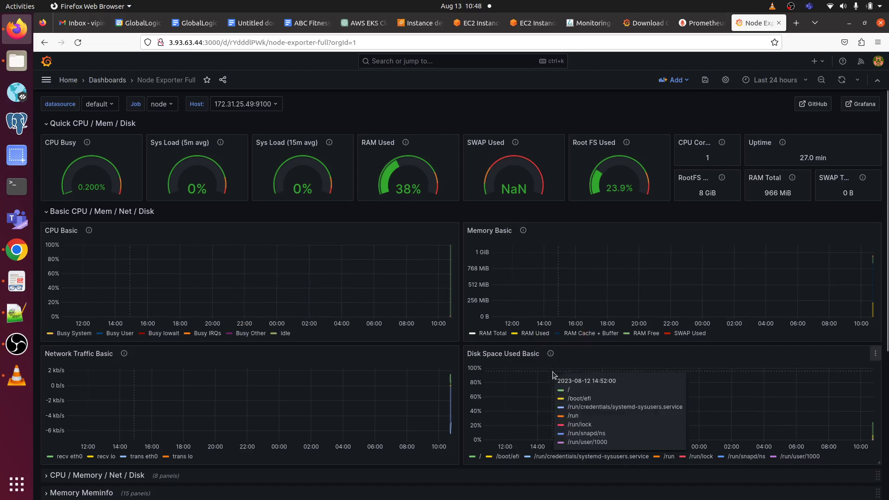
pyautogui.scroll(-5, 553, 373)
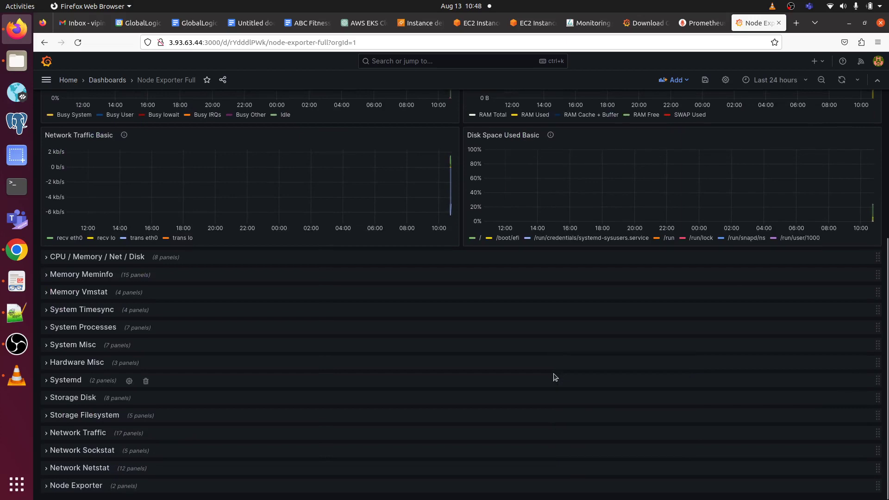
pyautogui.scroll(5, 554, 377)
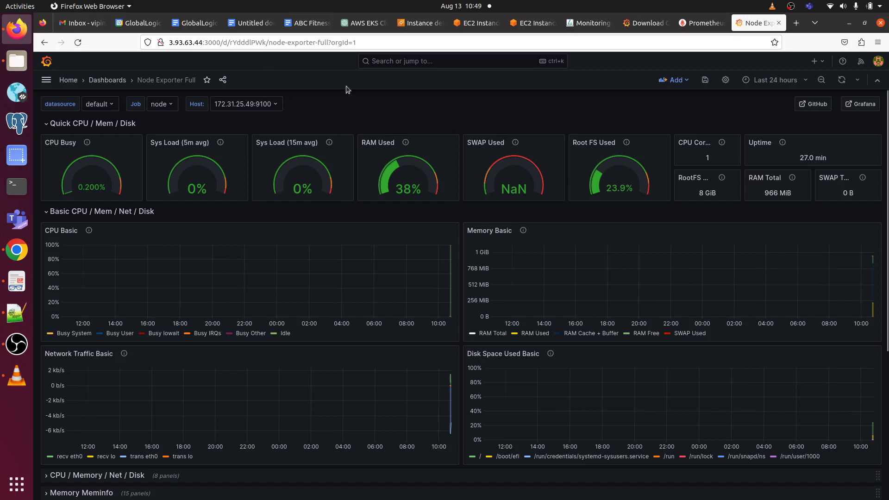
pyautogui.scroll(-5, 268, 174)
pyautogui.scroll(5, 269, 175)
pyautogui.scroll(-5, 387, 177)
pyautogui.scroll(5, 387, 177)
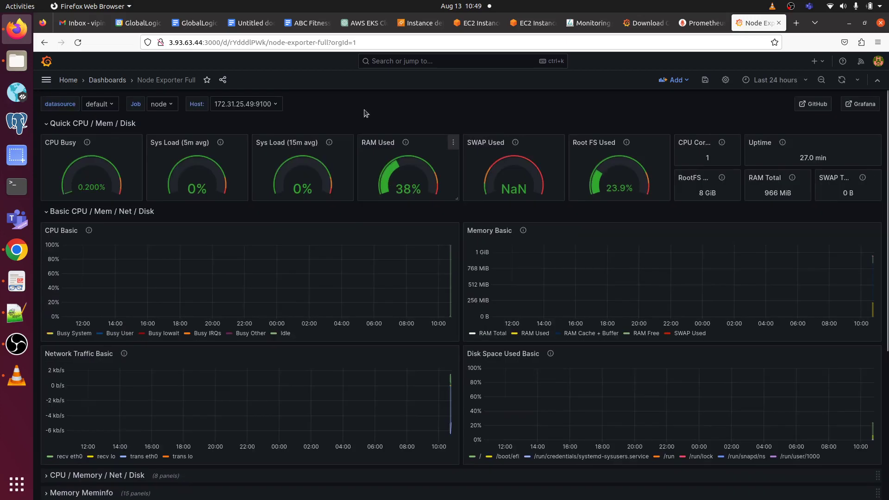